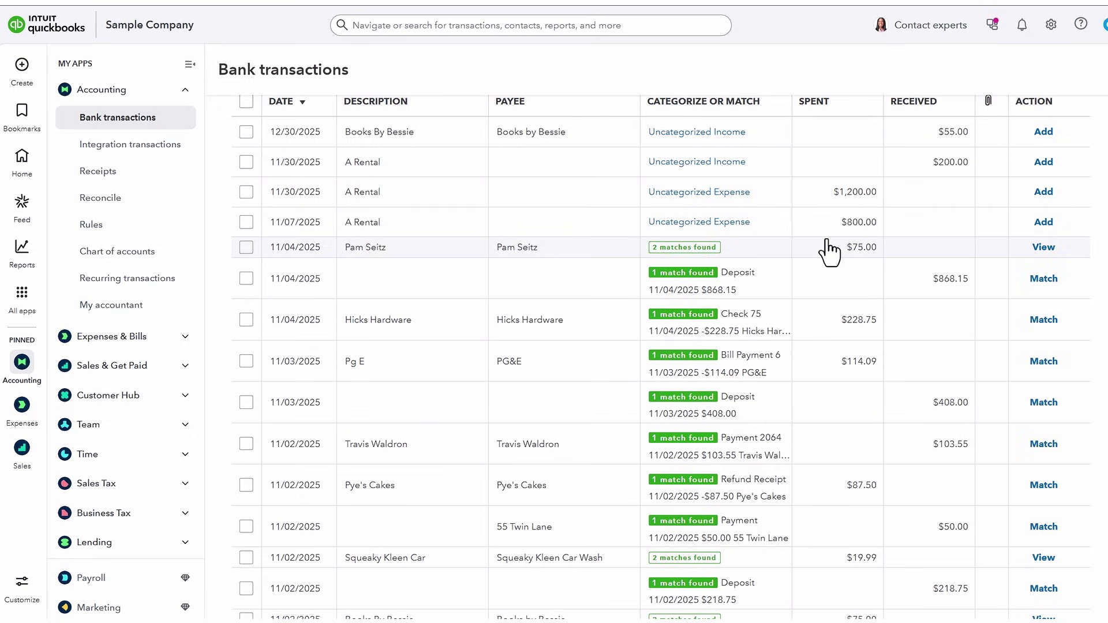
Step: Assign the Engineering class to the $75.00 bank transaction dated 11/04/2025 and add it to the books
{"action": "left_click", "coordinate": [829, 252]}
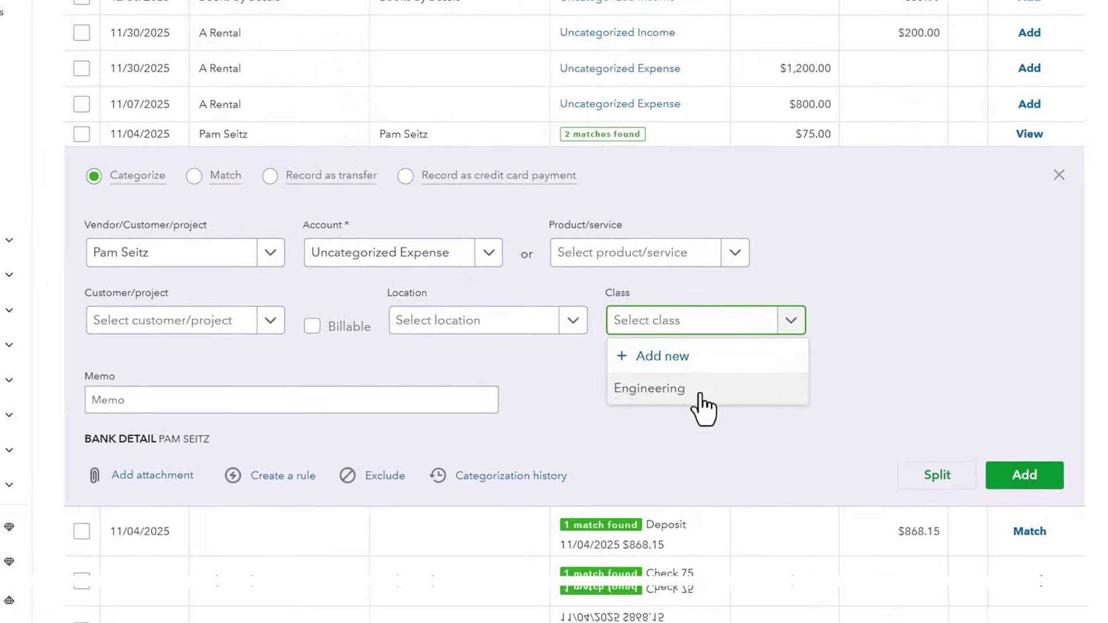
{"action": "left_click", "coordinate": [726, 461]}
{"action": "left_click", "coordinate": [1021, 471]}
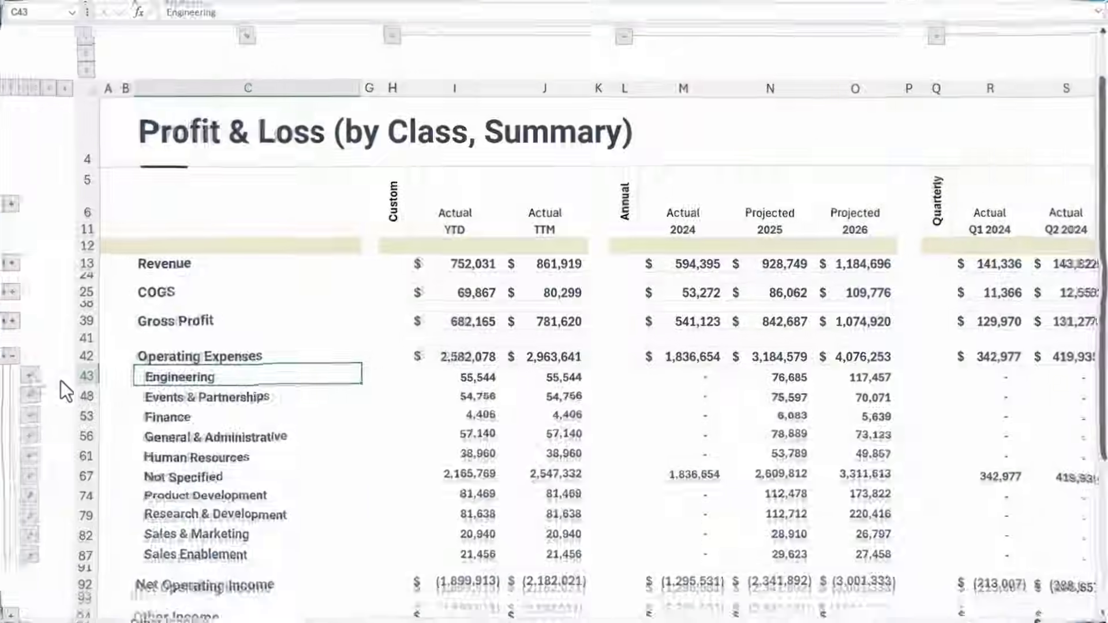
Step: Switch to the Excel workbook and expand the Engineering expense group in the Profit & Loss (by Class, Summary) report
{"action": "left_click", "coordinate": [30, 375]}
{"action": "left_click", "coordinate": [27, 448]}
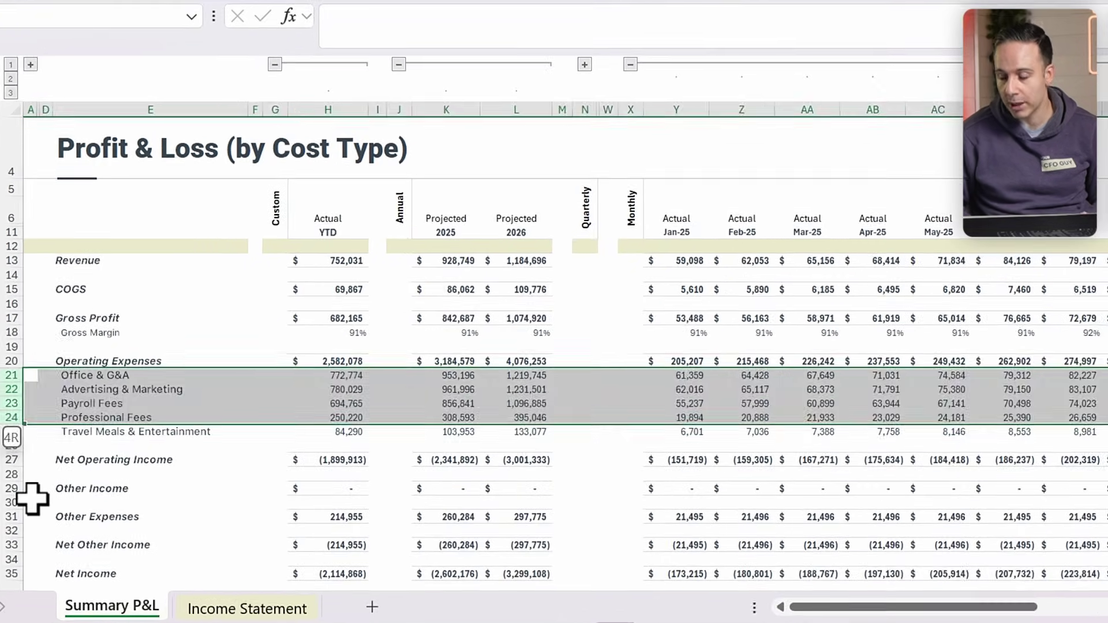
Step: On the Income Statement sheet, expand the grouped columns C:D and review the Summary Grouping assigned to each account
{"action": "left_click", "coordinate": [287, 612]}
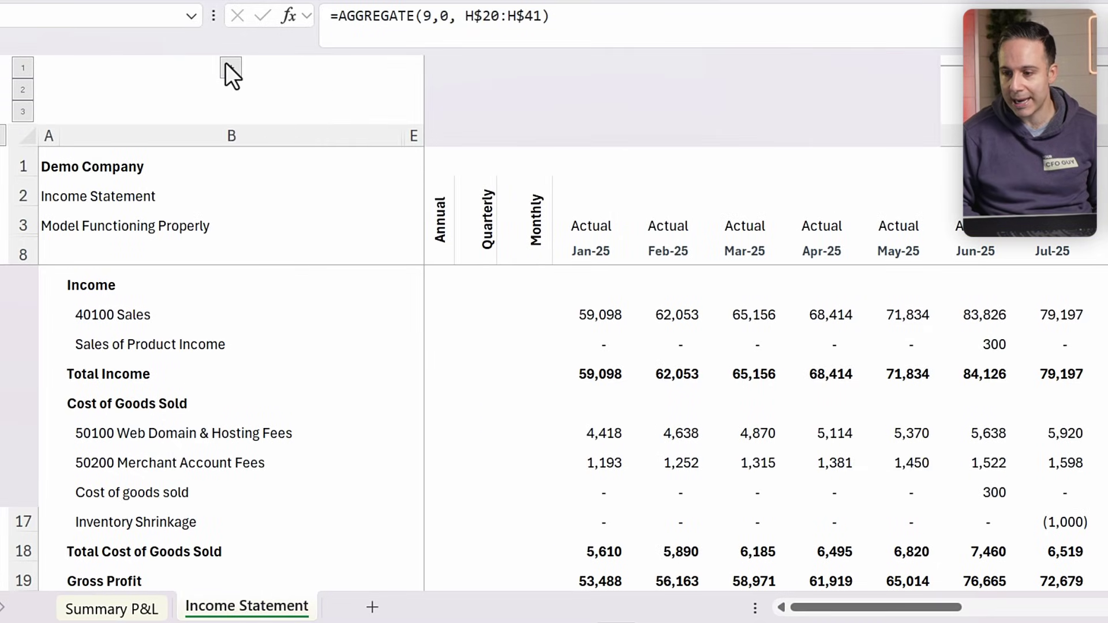
{"action": "left_click", "coordinate": [226, 65]}
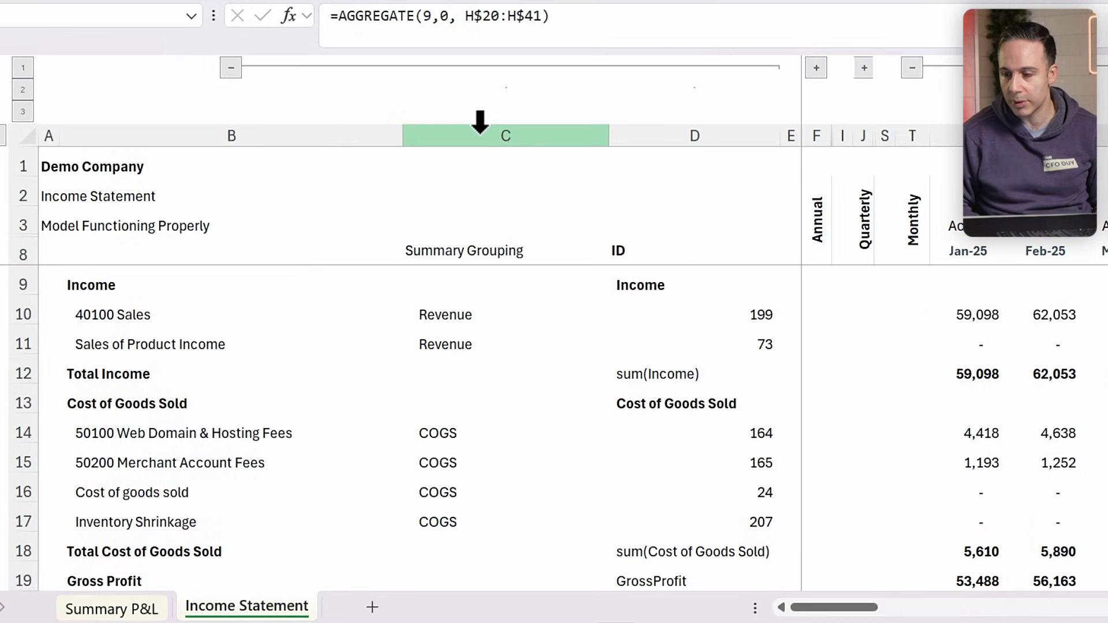
{"action": "left_click", "coordinate": [479, 130]}
{"action": "left_click", "coordinate": [457, 280]}
{"action": "scroll", "coordinate": [460, 296], "scroll_direction": "down", "scroll_amount": 2}
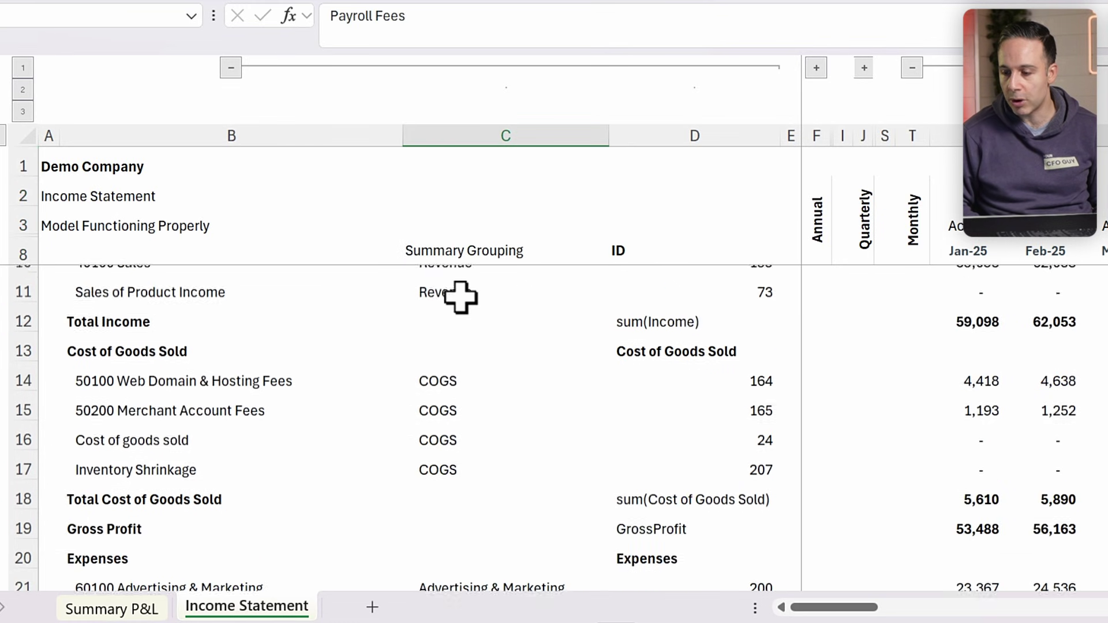
{"action": "scroll", "coordinate": [460, 297], "scroll_direction": "down", "scroll_amount": 5}
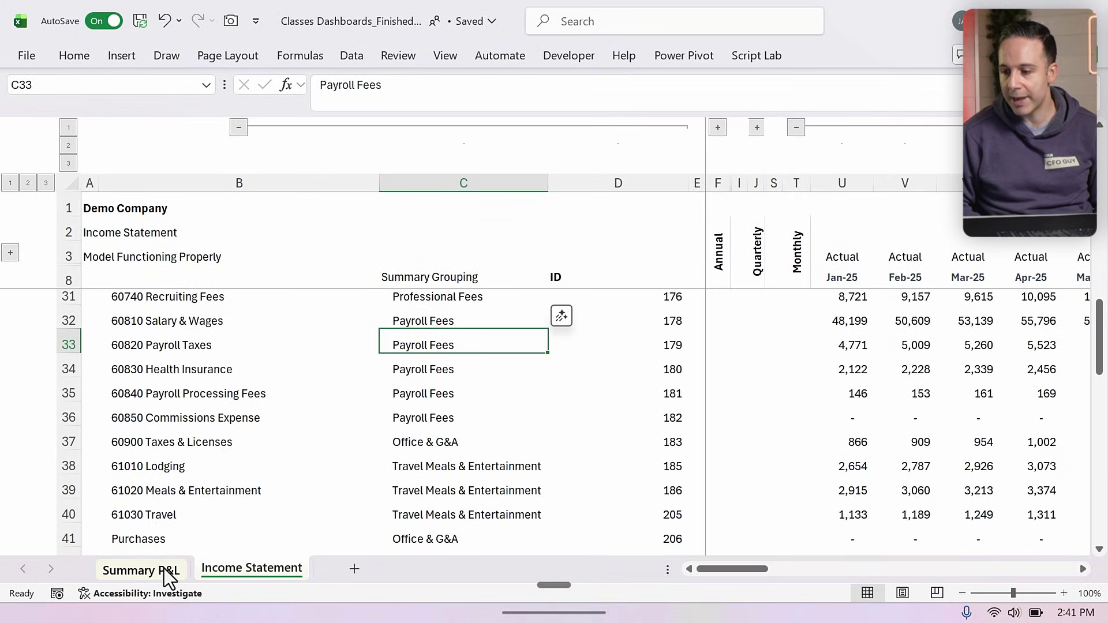
Step: On the Summary P&L sheet, inspect the SUMIFS formula for Office & G&A in Jan-25 without changing it
{"action": "left_click", "coordinate": [164, 571]}
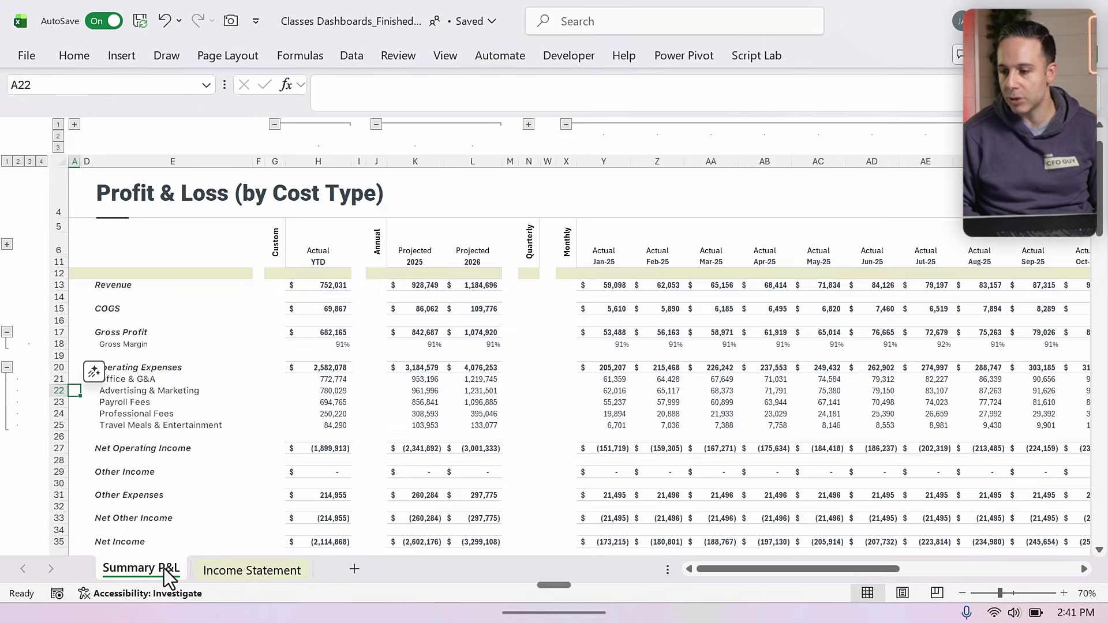
{"action": "left_click", "coordinate": [618, 378]}
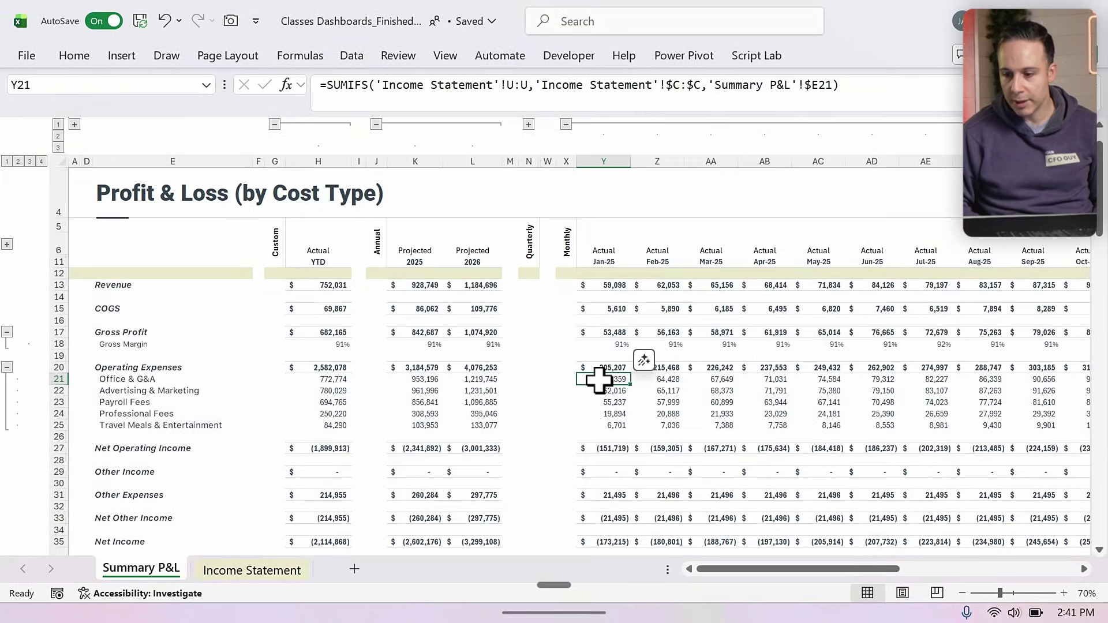
{"action": "double_click", "coordinate": [584, 524]}
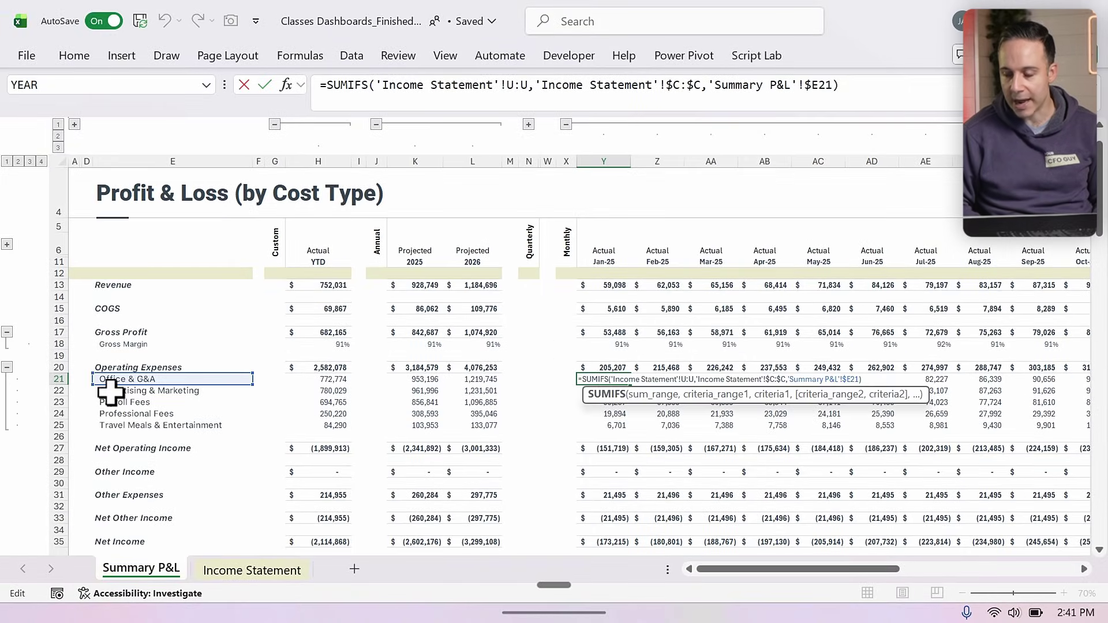
{"action": "key", "text": "Escape"}
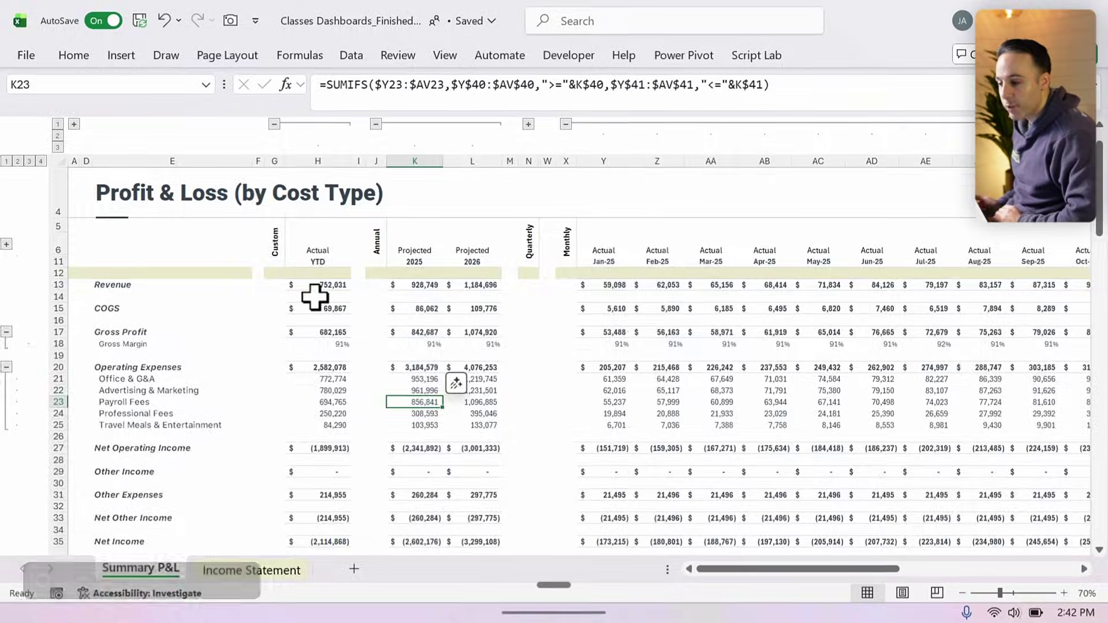
Step: Examine the classes listed under Operating Expenses in the Profit & Loss (by Class) report
{"action": "scroll", "coordinate": [315, 296], "scroll_direction": "down", "scroll_amount": 4}
{"action": "scroll", "coordinate": [315, 297], "scroll_direction": "down", "scroll_amount": 5}
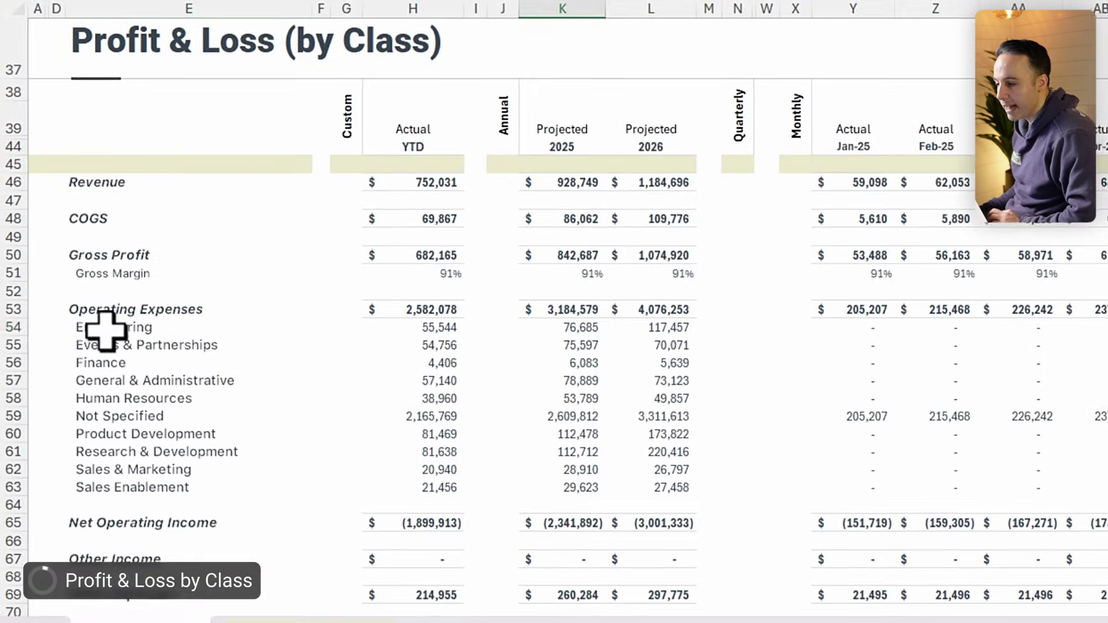
{"action": "left_click_drag", "start_coordinate": [120, 370], "coordinate": [124, 477]}
{"action": "left_click", "coordinate": [124, 387]}
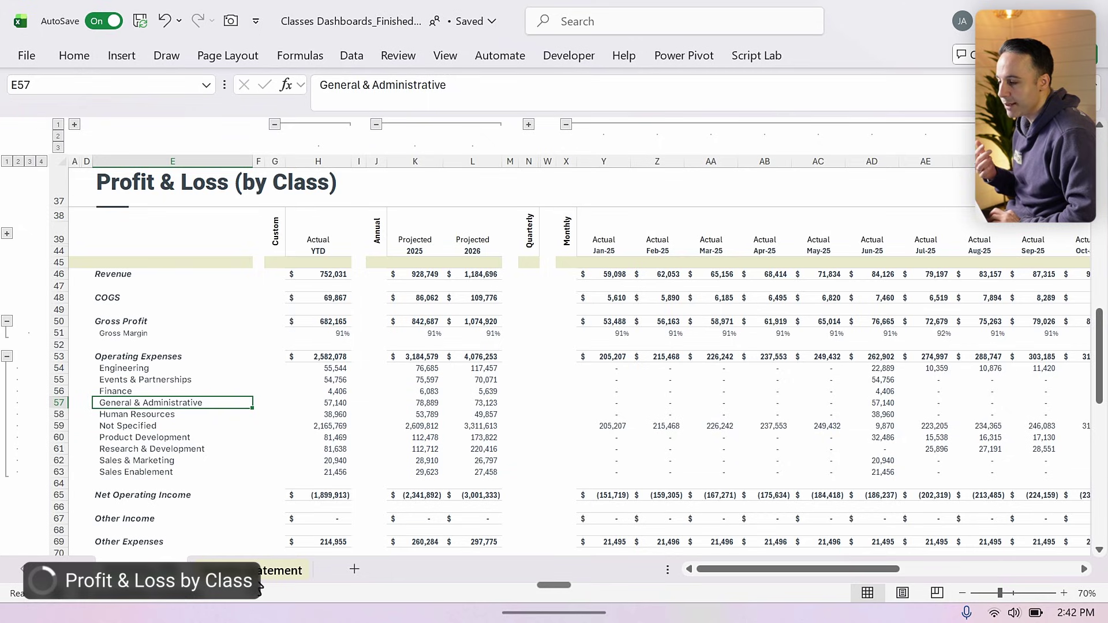
Step: On the Drivers sheet, review the Class and Summary Grouping of the Revenue, COGS and Opex lines
{"action": "left_click", "coordinate": [258, 574]}
{"action": "scroll", "coordinate": [302, 450], "scroll_direction": "up", "scroll_amount": 7}
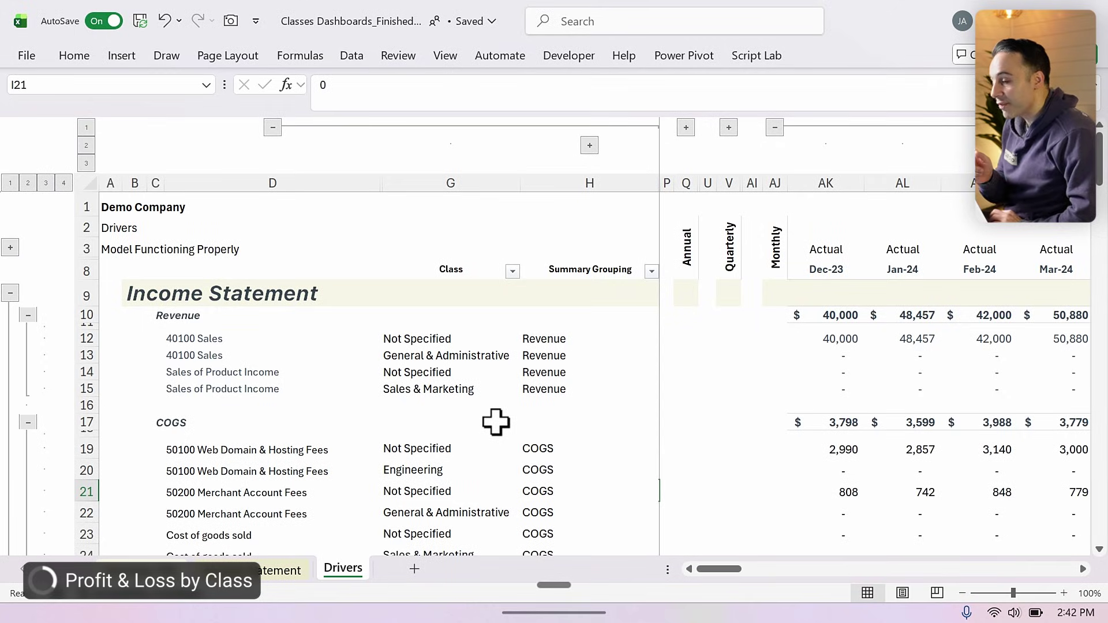
{"action": "scroll", "coordinate": [496, 422], "scroll_direction": "down", "scroll_amount": 2}
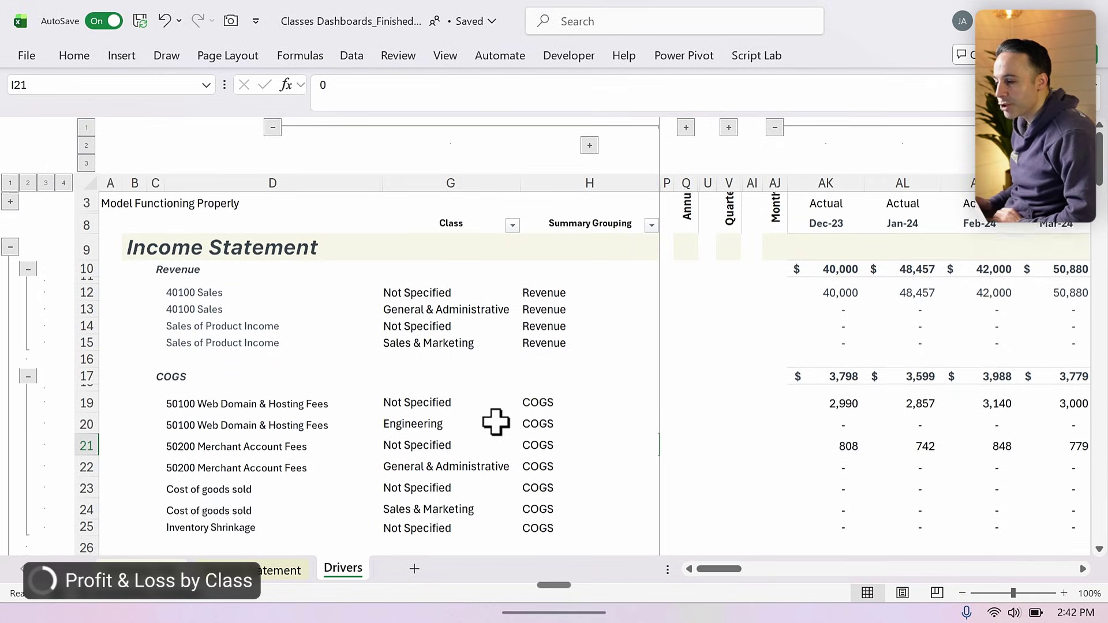
{"action": "scroll", "coordinate": [495, 422], "scroll_direction": "down", "scroll_amount": 5}
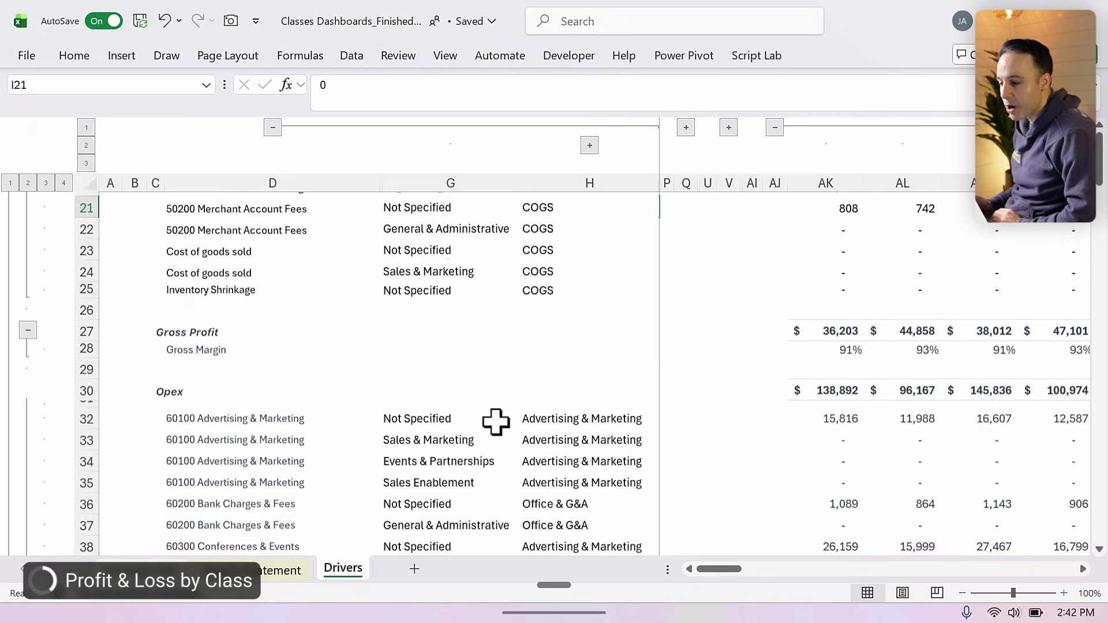
{"action": "scroll", "coordinate": [495, 423], "scroll_direction": "down", "scroll_amount": 2}
{"action": "key", "text": "ctrl+Home"}
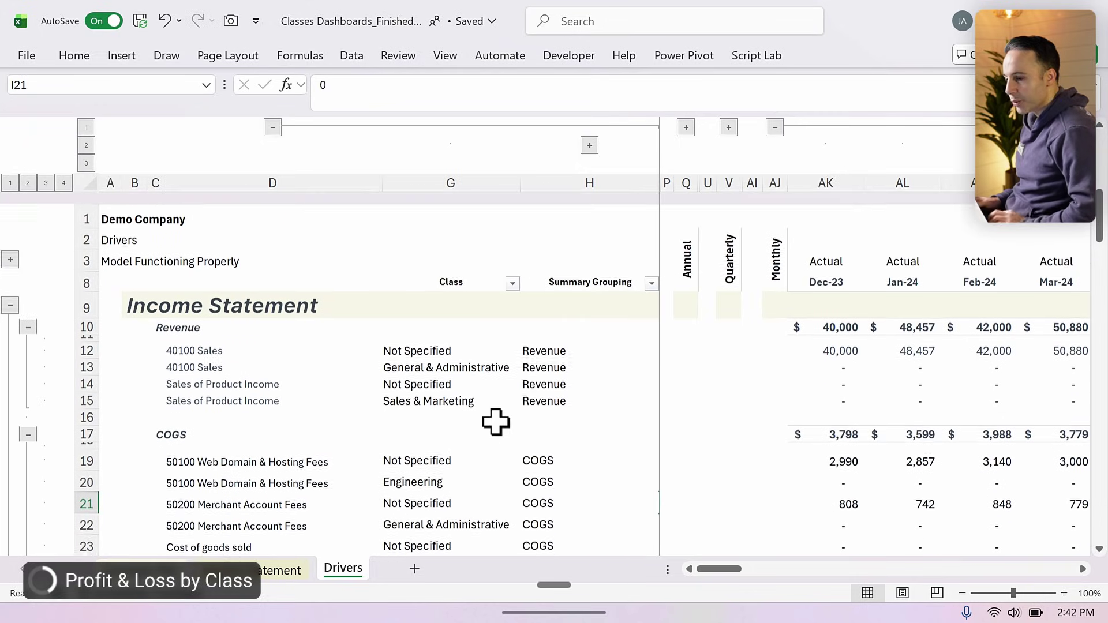
Step: Review the monthly actuals of the Not Specified 40100 Sales line on the Drivers sheet through Oct-25
{"action": "key", "text": "Right"}
{"action": "key", "text": "Right"}
{"action": "key", "text": "Right"}
{"action": "key", "text": "Right"}
{"action": "key", "text": "Right"}
{"action": "key", "text": "Right"}
{"action": "key", "text": "Right"}
{"action": "key", "text": "Right"}
{"action": "key", "text": "Right"}
{"action": "key", "text": "Right"}
{"action": "key", "text": "Right"}
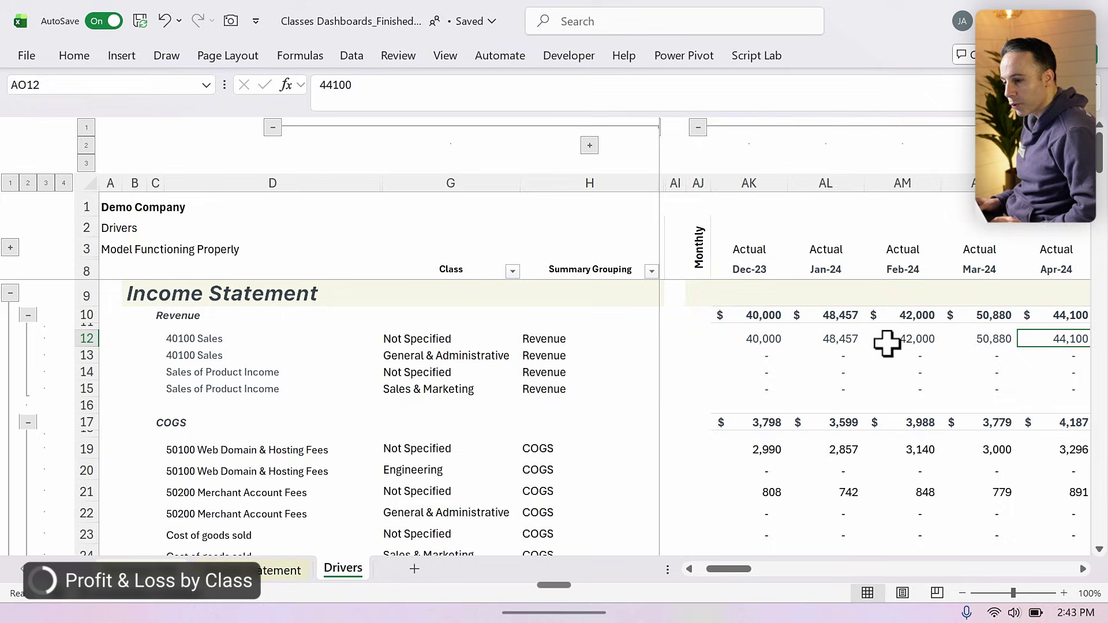
{"action": "key", "text": "Right"}
{"action": "key", "text": "Right"}
{"action": "key", "text": "Right"}
{"action": "key", "text": "Right"}
{"action": "key", "text": "Right"}
{"action": "key", "text": "Right"}
{"action": "key", "text": "Right"}
{"action": "key", "text": "Right"}
{"action": "key", "text": "Right"}
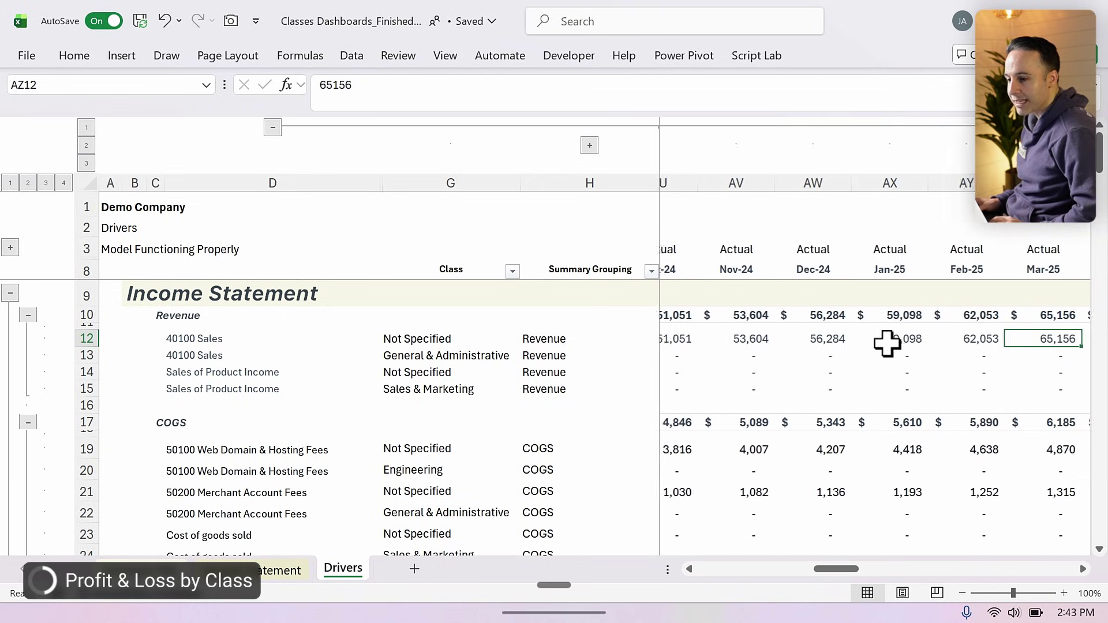
{"action": "key", "text": "Right"}
{"action": "key", "text": "Right"}
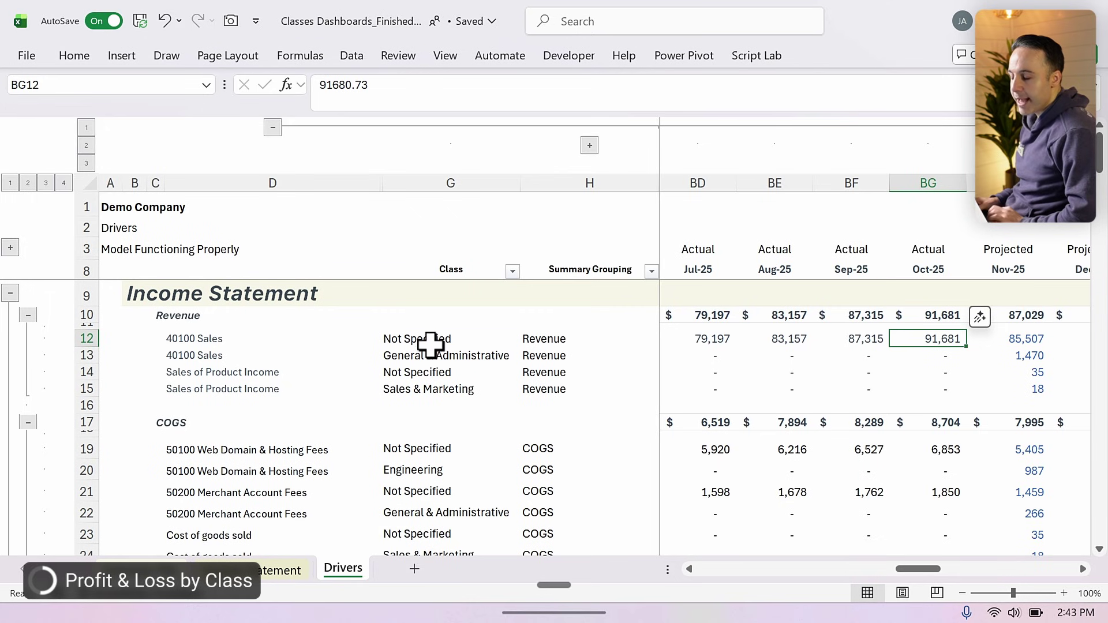
Step: Examine the Class and Summary Grouping entries of the revenue lines and the account rows below them
{"action": "left_click_drag", "start_coordinate": [430, 345], "coordinate": [440, 376]}
{"action": "left_click_drag", "start_coordinate": [545, 339], "coordinate": [569, 404]}
{"action": "left_click", "coordinate": [469, 451]}
{"action": "scroll", "coordinate": [472, 454], "scroll_direction": "down", "scroll_amount": 3}
{"action": "scroll", "coordinate": [474, 455], "scroll_direction": "down", "scroll_amount": 4}
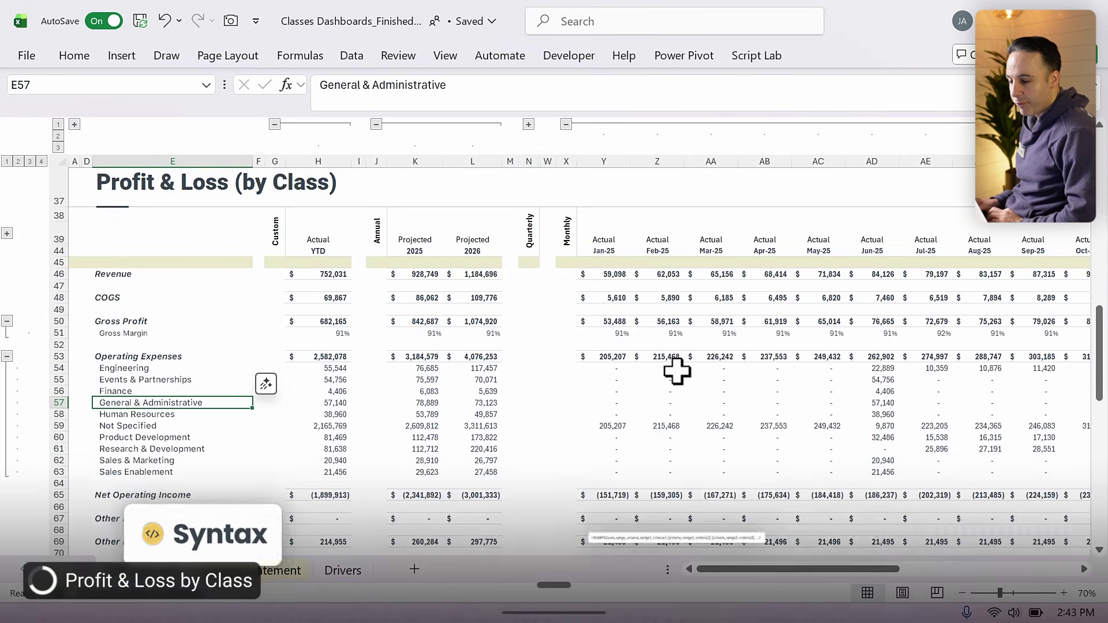
Step: In the Profit & Loss (by Class) report, inspect the SUMIFS formulas for Events & Partnerships in Jan-25 and Finance in Apr-25
{"action": "left_click", "coordinate": [614, 381]}
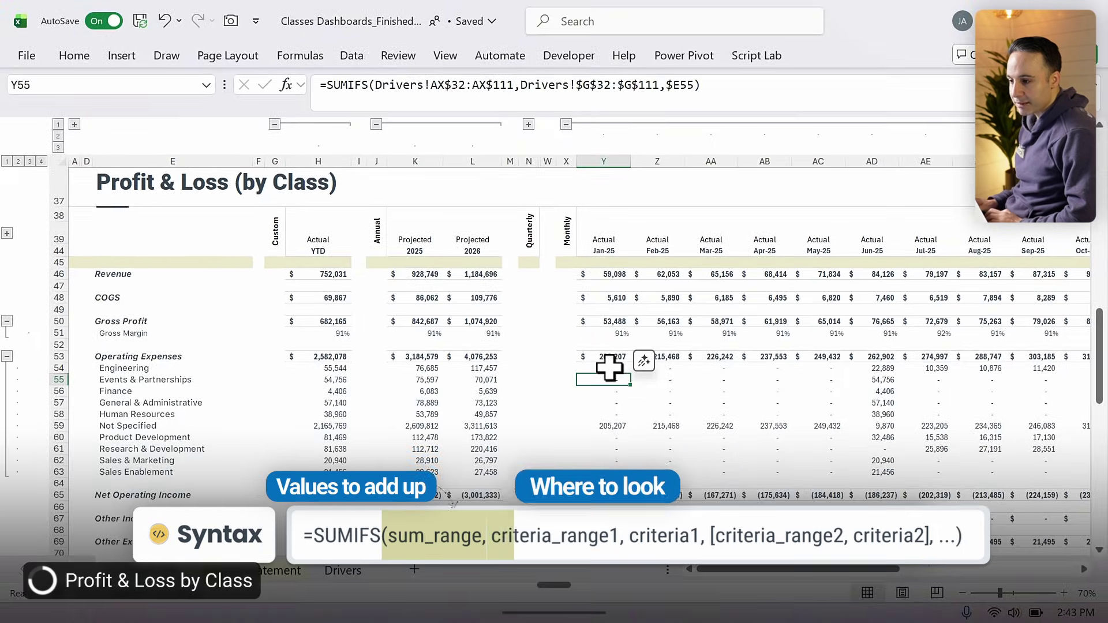
{"action": "key", "text": "Escape"}
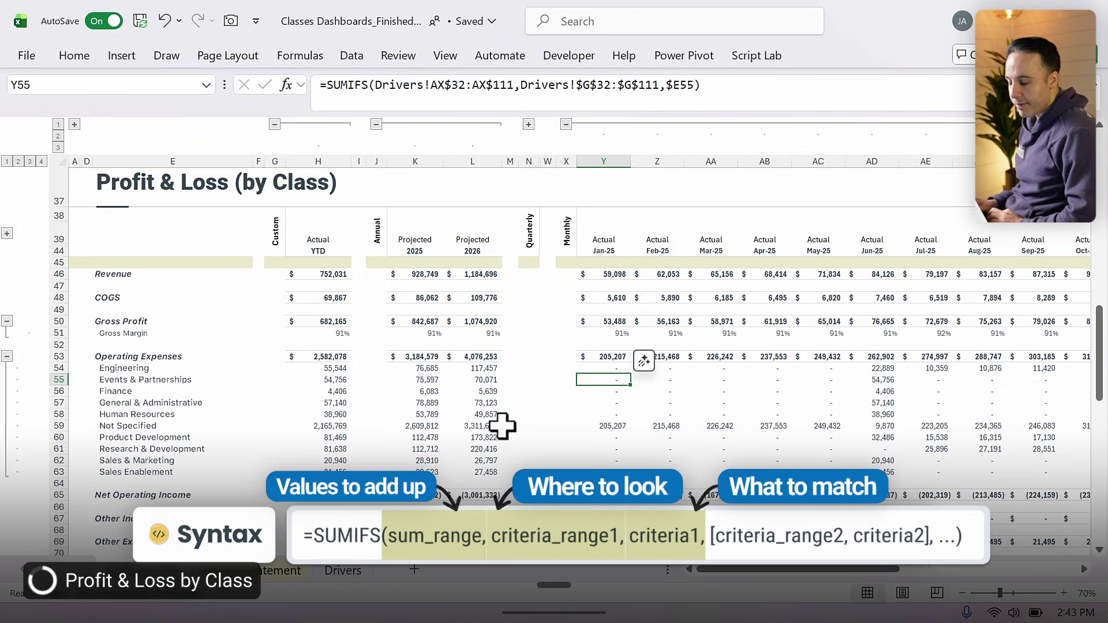
{"action": "left_click", "coordinate": [776, 392]}
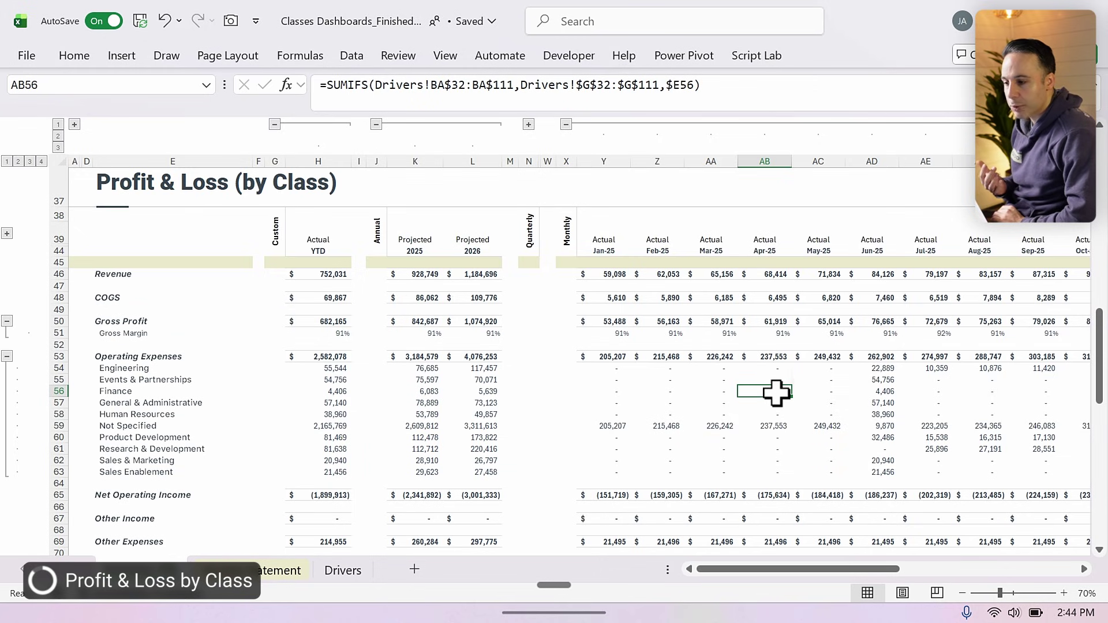
Step: Compare the Profit & Loss (by Cost Type) report with the Profit & Loss (by Class) report on the same sheet
{"action": "scroll", "coordinate": [776, 393], "scroll_direction": "up", "scroll_amount": 1}
{"action": "scroll", "coordinate": [776, 392], "scroll_direction": "up", "scroll_amount": 10}
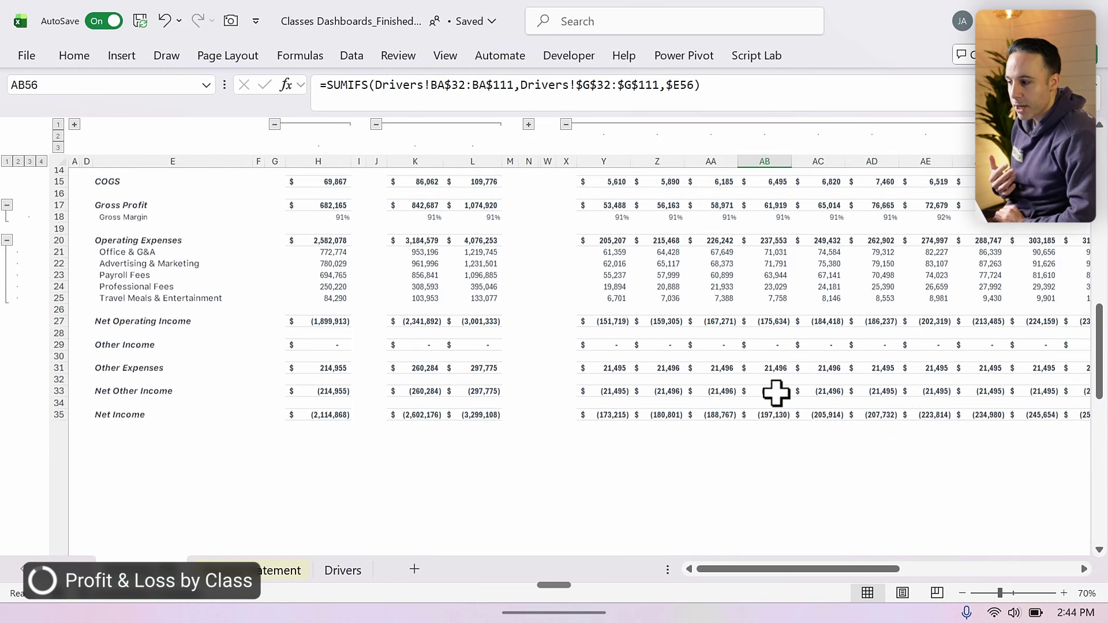
{"action": "scroll", "coordinate": [777, 393], "scroll_direction": "down", "scroll_amount": 1}
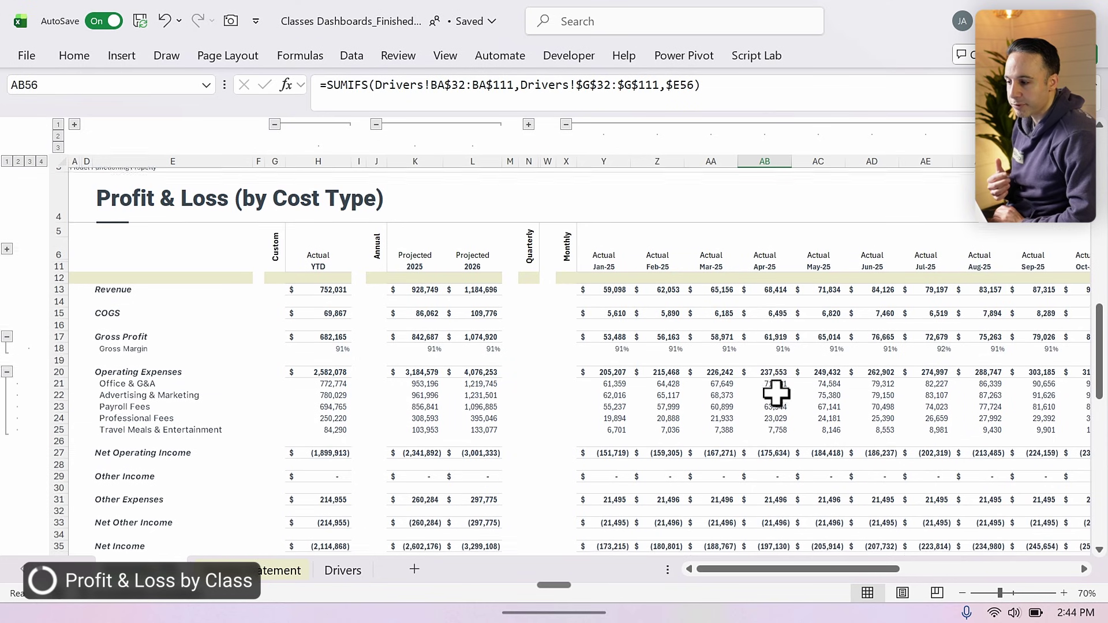
{"action": "scroll", "coordinate": [776, 392], "scroll_direction": "down", "scroll_amount": 10}
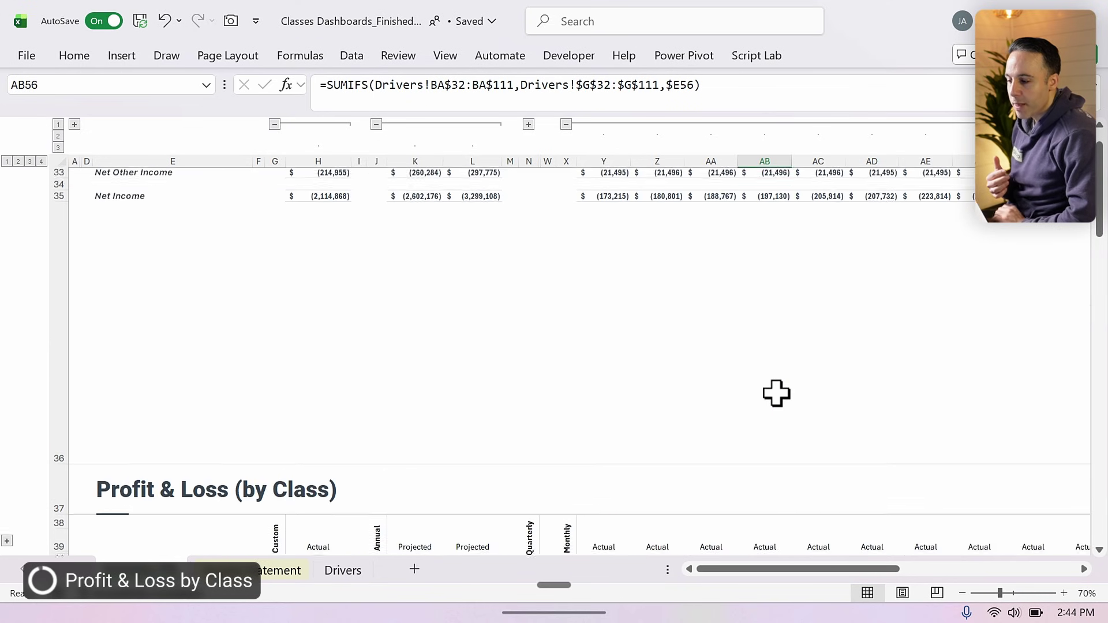
{"action": "scroll", "coordinate": [776, 393], "scroll_direction": "down", "scroll_amount": 1}
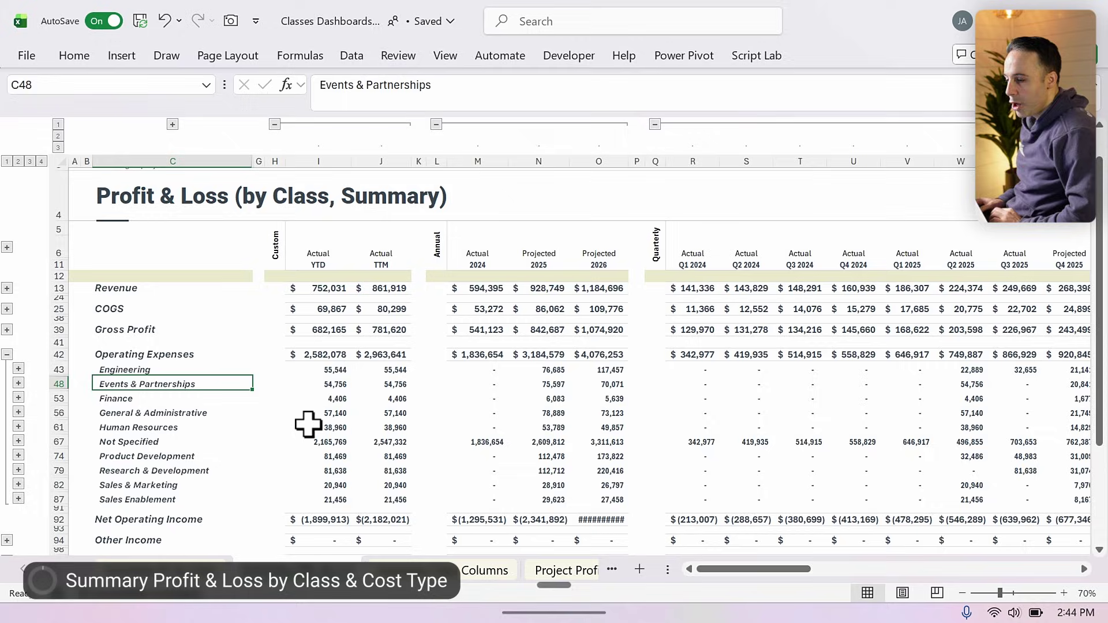
Step: In the Profit & Loss (by Class, Summary) report, expand the Events & Partnerships and Finance groups to examine their cost types
{"action": "left_click", "coordinate": [379, 430]}
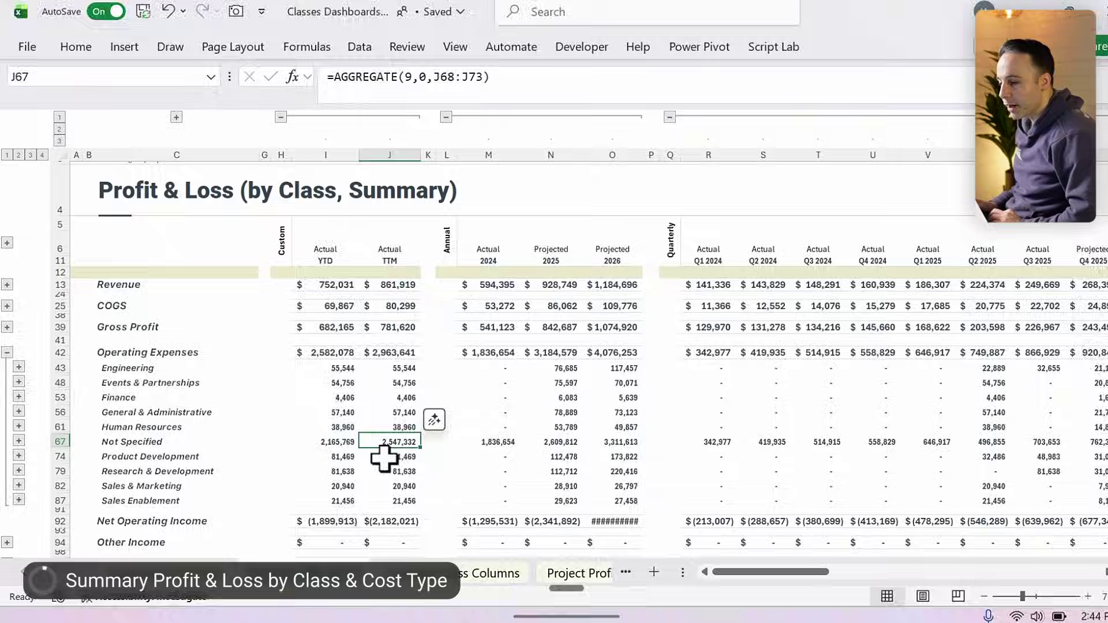
{"action": "left_click_drag", "start_coordinate": [190, 333], "coordinate": [240, 523]}
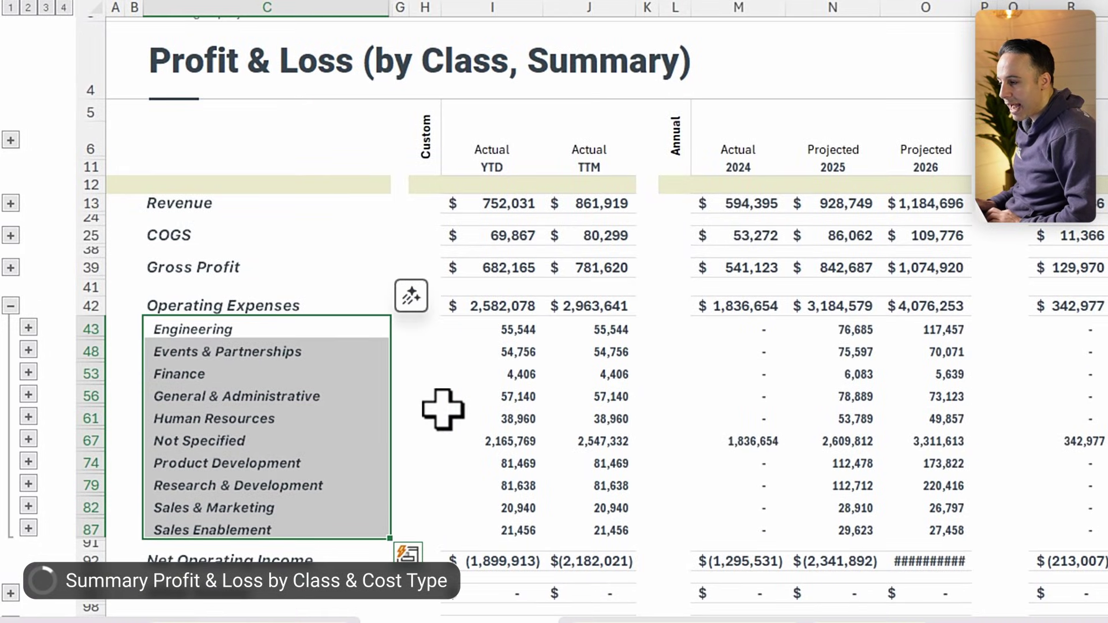
{"action": "left_click", "coordinate": [28, 350]}
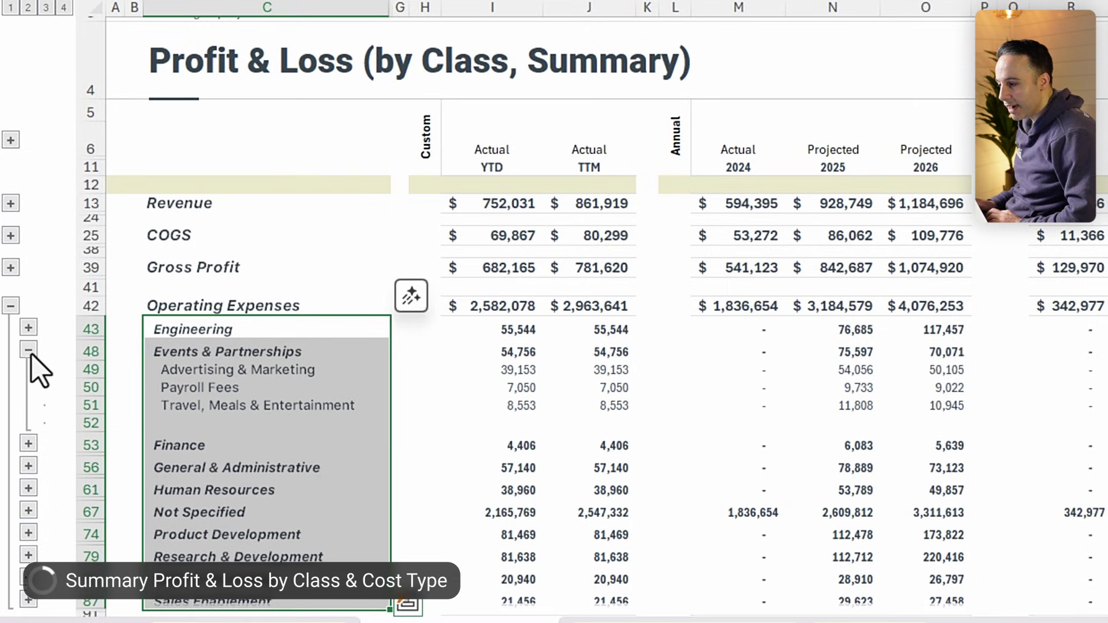
{"action": "left_click", "coordinate": [212, 441]}
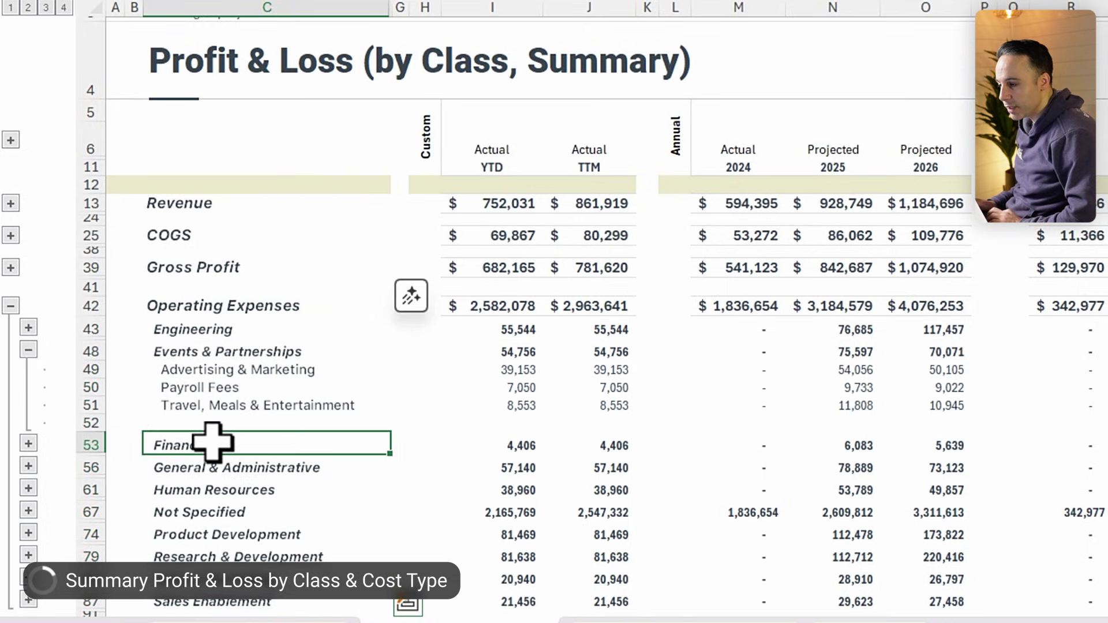
{"action": "left_click", "coordinate": [532, 372]}
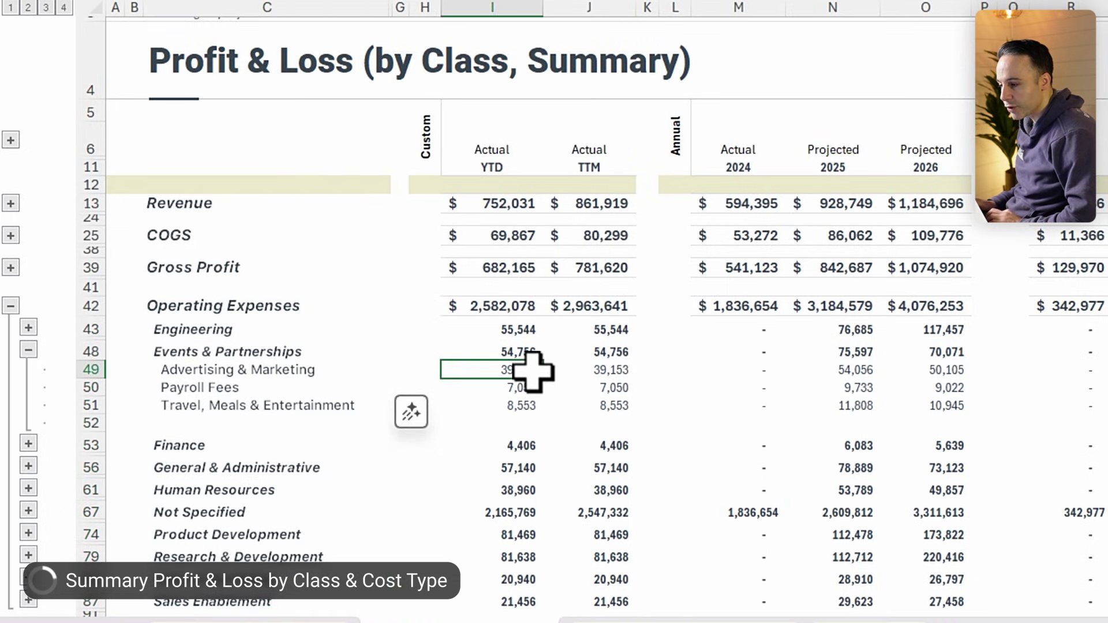
{"action": "left_click", "coordinate": [174, 386]}
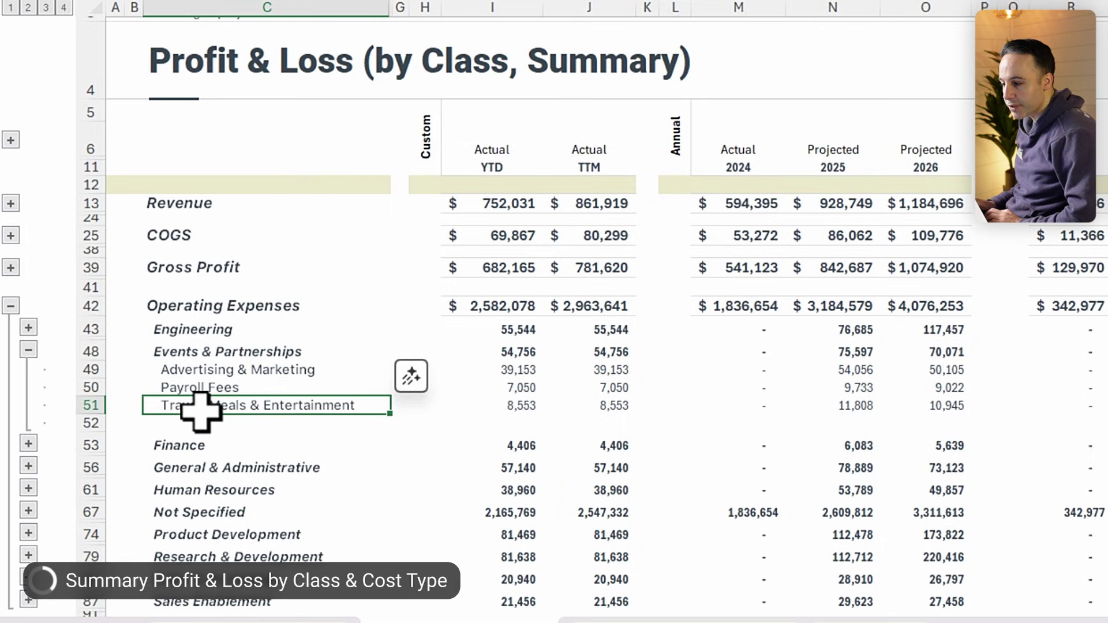
{"action": "left_click", "coordinate": [28, 444]}
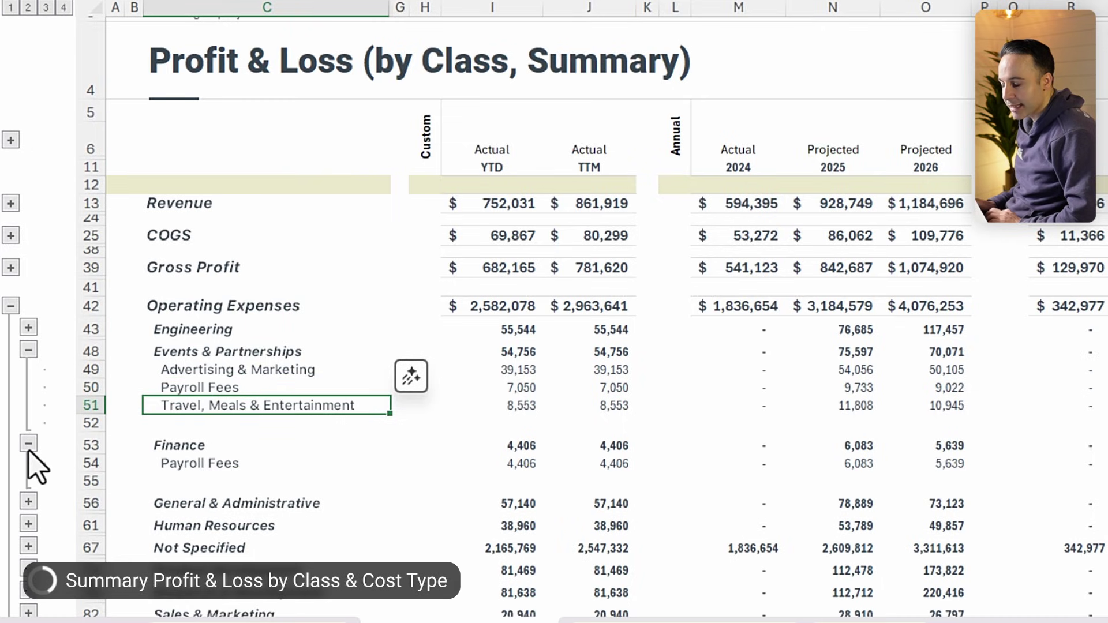
Step: Collapse the expanded Finance and Events & Partnerships groups under Operating Expenses
{"action": "scroll", "coordinate": [243, 511], "scroll_direction": "down", "scroll_amount": 3}
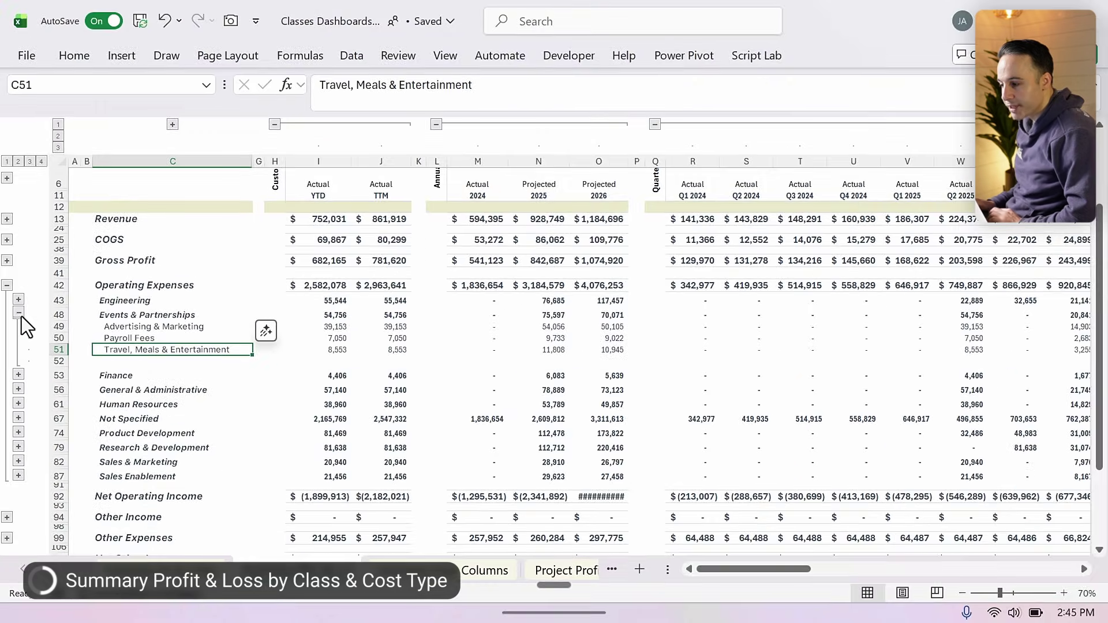
{"action": "left_click", "coordinate": [24, 275]}
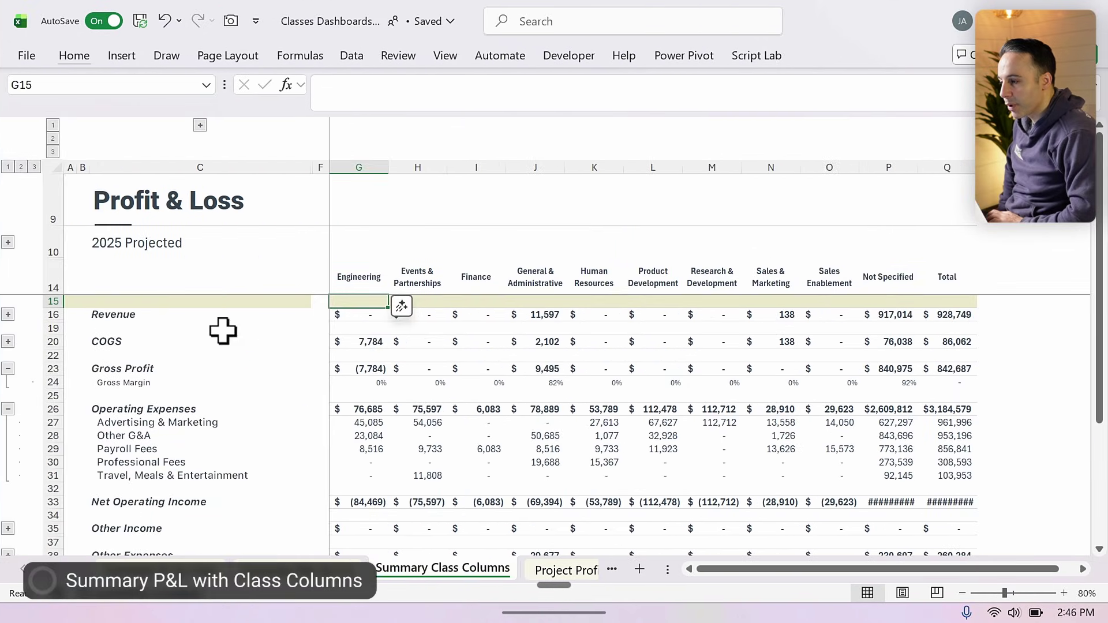
Step: On the Summary Class Columns sheet, examine the cost type rows and the class column headings from Engineering to Not Specified
{"action": "left_click_drag", "start_coordinate": [107, 309], "coordinate": [136, 481]}
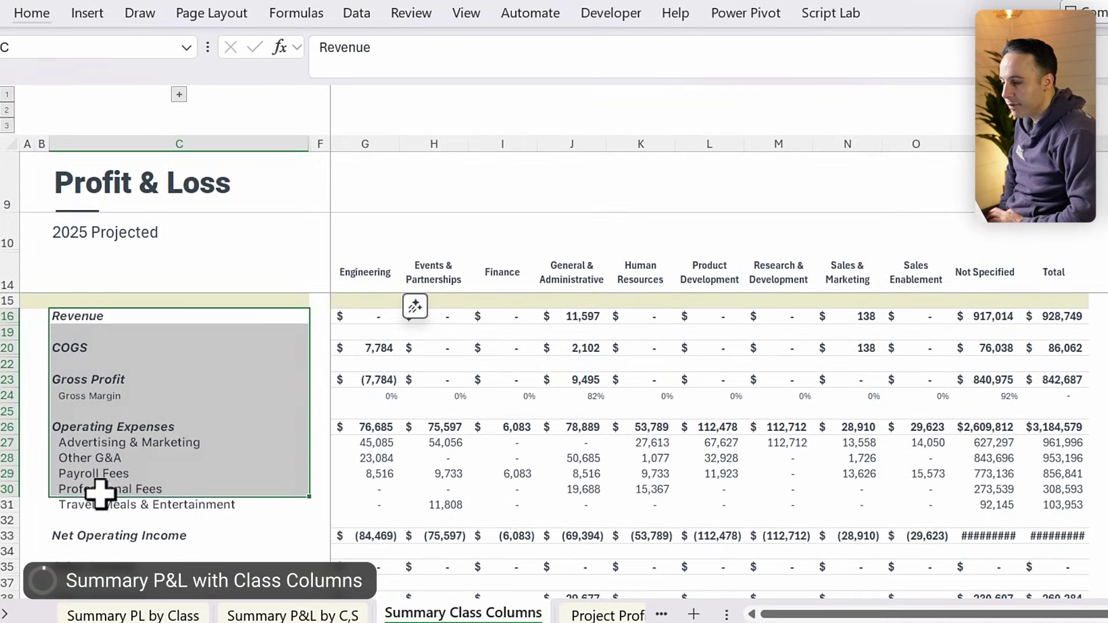
{"action": "left_click", "coordinate": [105, 458]}
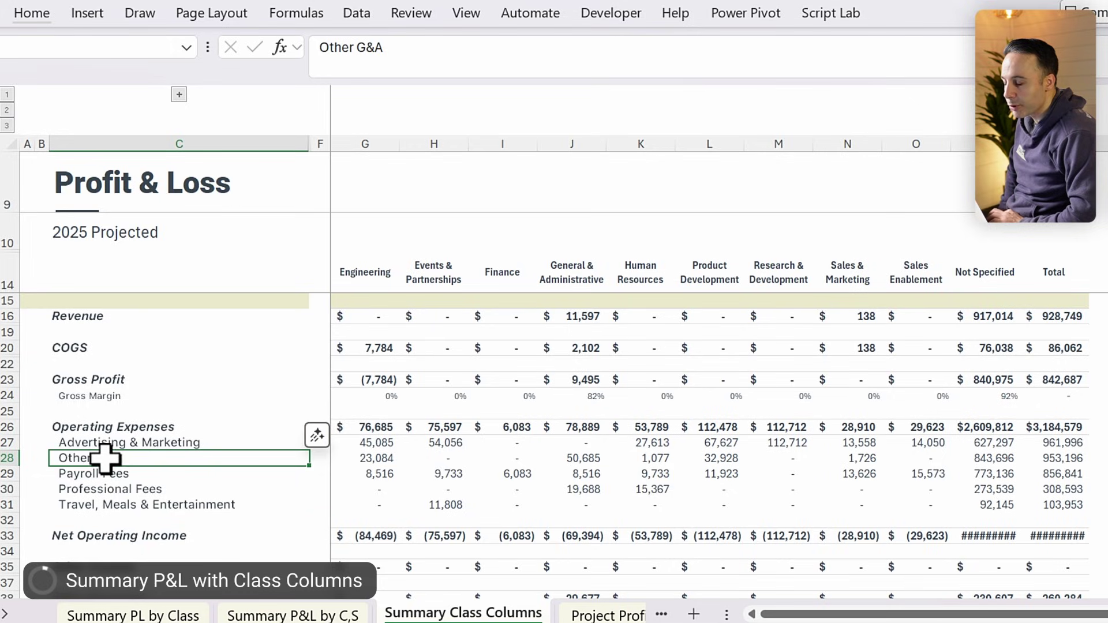
{"action": "left_click", "coordinate": [409, 453]}
{"action": "left_click_drag", "start_coordinate": [366, 273], "coordinate": [1000, 283]}
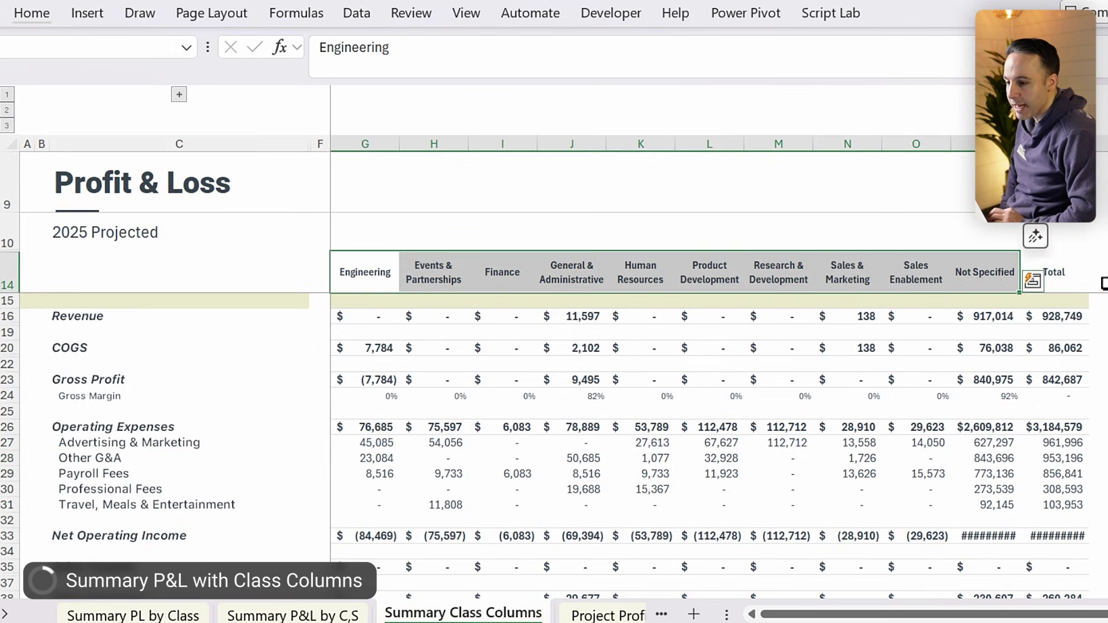
{"action": "left_click", "coordinate": [1102, 283]}
{"action": "left_click", "coordinate": [188, 266]}
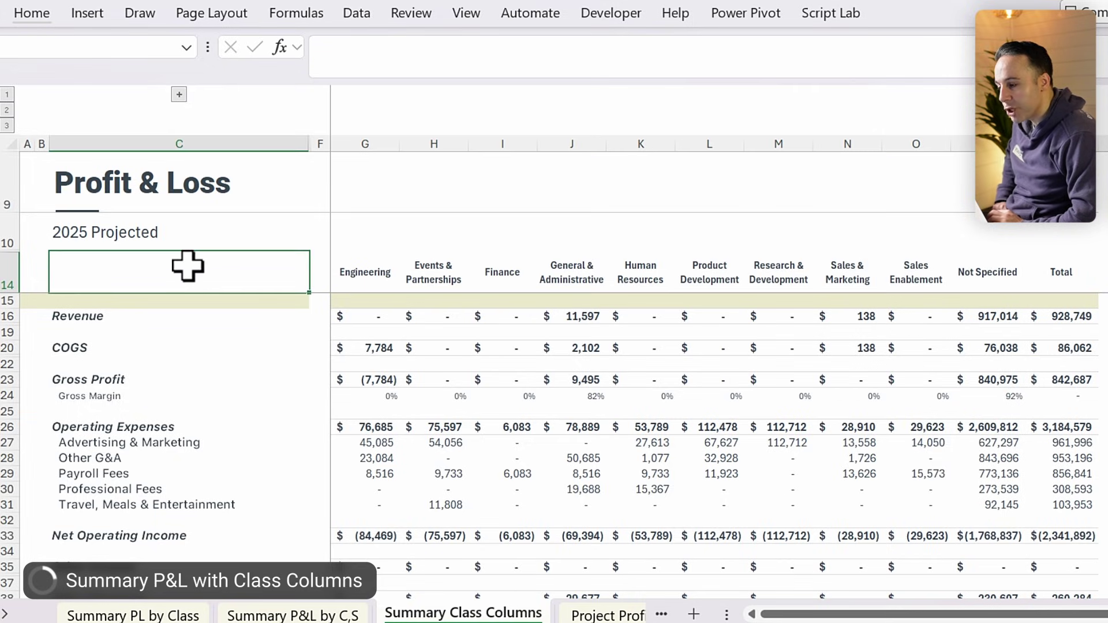
Step: Inspect the formula of the period subtitle and set the report period to This Quarter
{"action": "scroll", "coordinate": [188, 265], "scroll_direction": "down", "scroll_amount": 1}
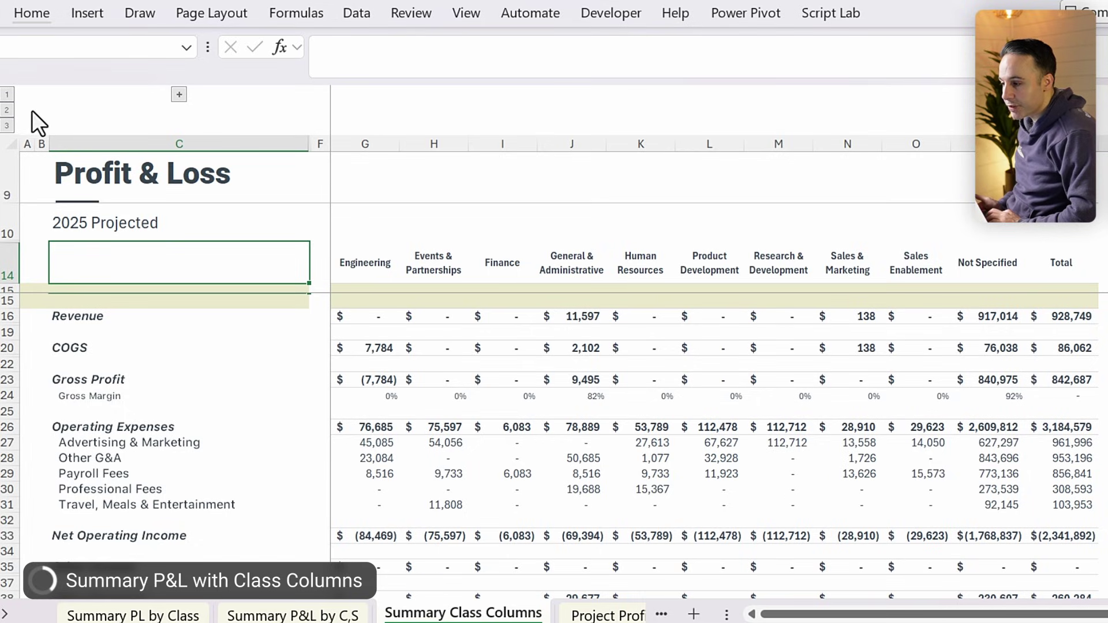
{"action": "left_click", "coordinate": [62, 222]}
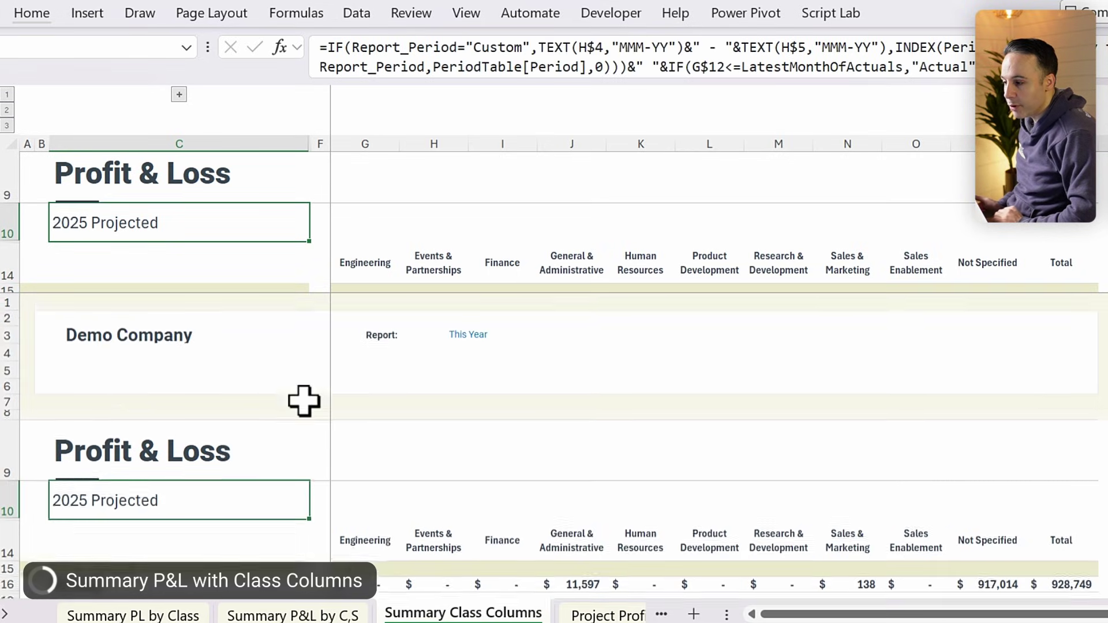
{"action": "scroll", "coordinate": [374, 359], "scroll_direction": "up", "scroll_amount": 3}
{"action": "left_click", "coordinate": [477, 192]}
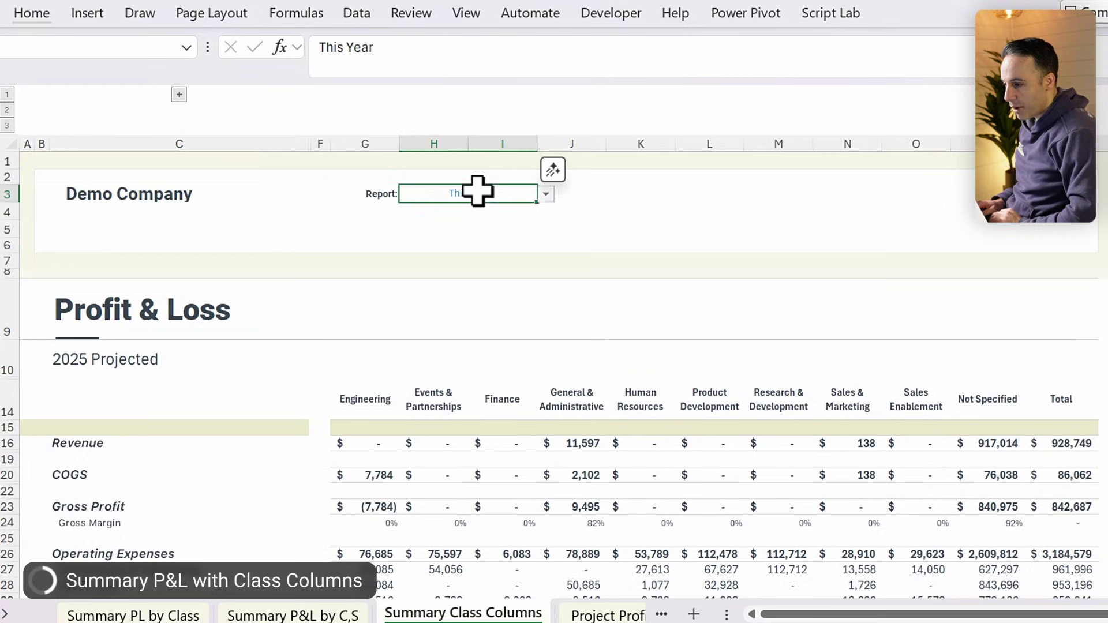
{"action": "left_click", "coordinate": [545, 194]}
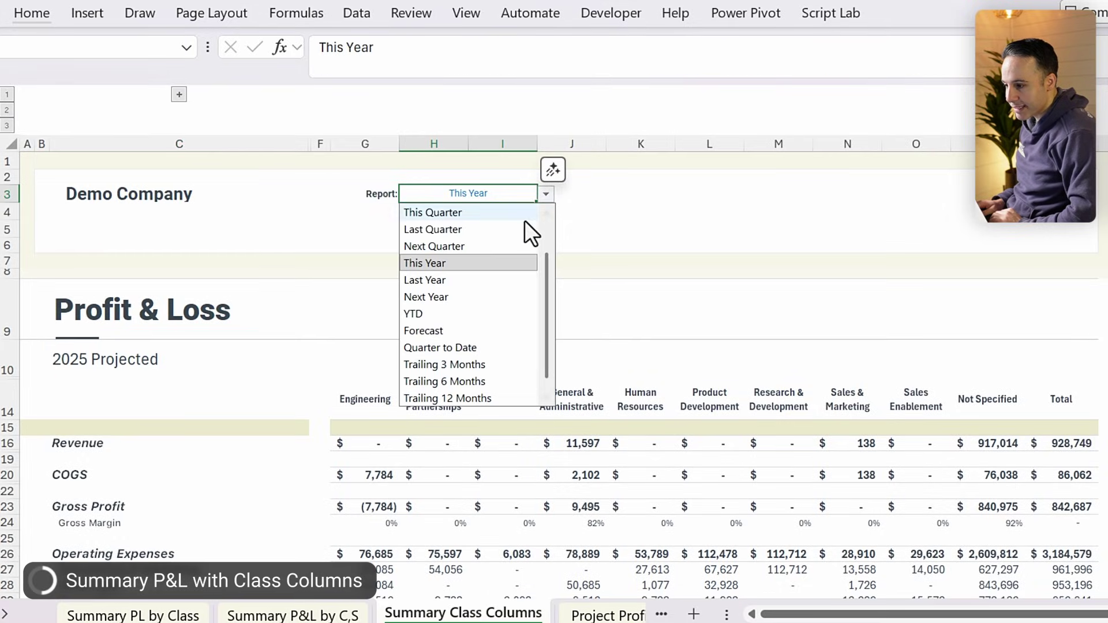
{"action": "left_click", "coordinate": [497, 214]}
{"action": "left_click", "coordinate": [516, 305]}
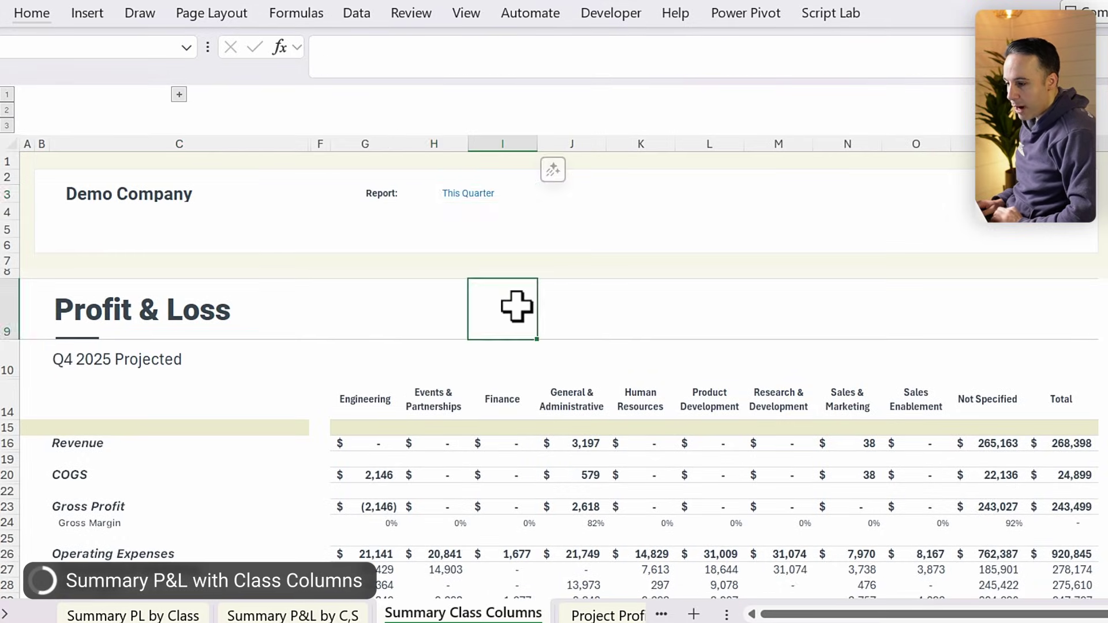
{"action": "scroll", "coordinate": [517, 306], "scroll_direction": "down", "scroll_amount": 3}
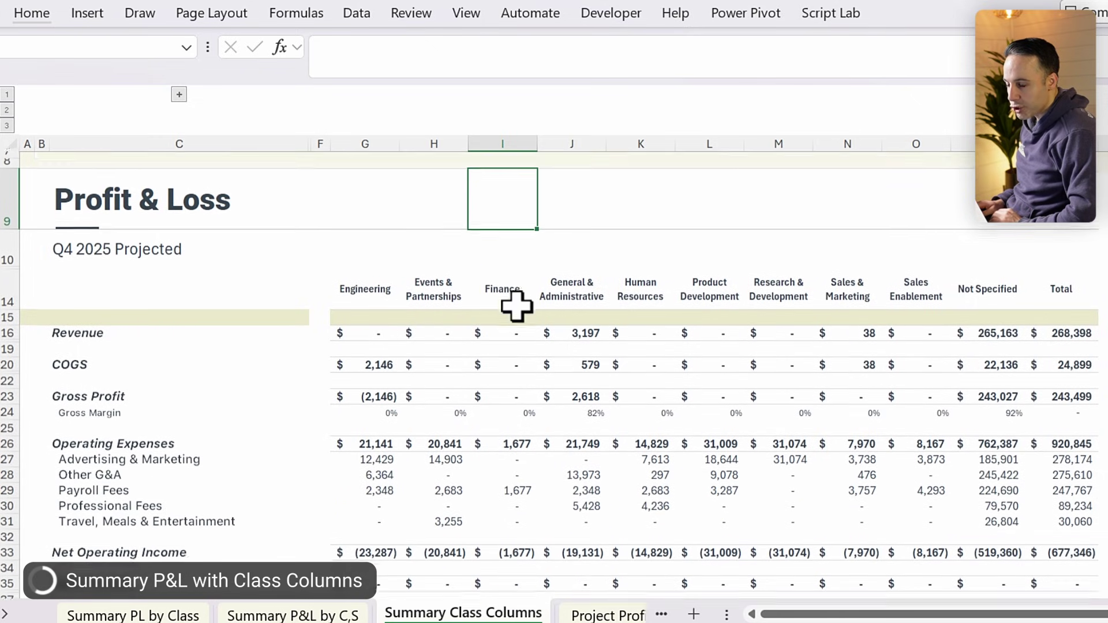
Step: Set the report period of the class-column Profit & Loss to YTD and open the Project Profitability Summary sheet
{"action": "scroll", "coordinate": [515, 304], "scroll_direction": "up", "scroll_amount": 3}
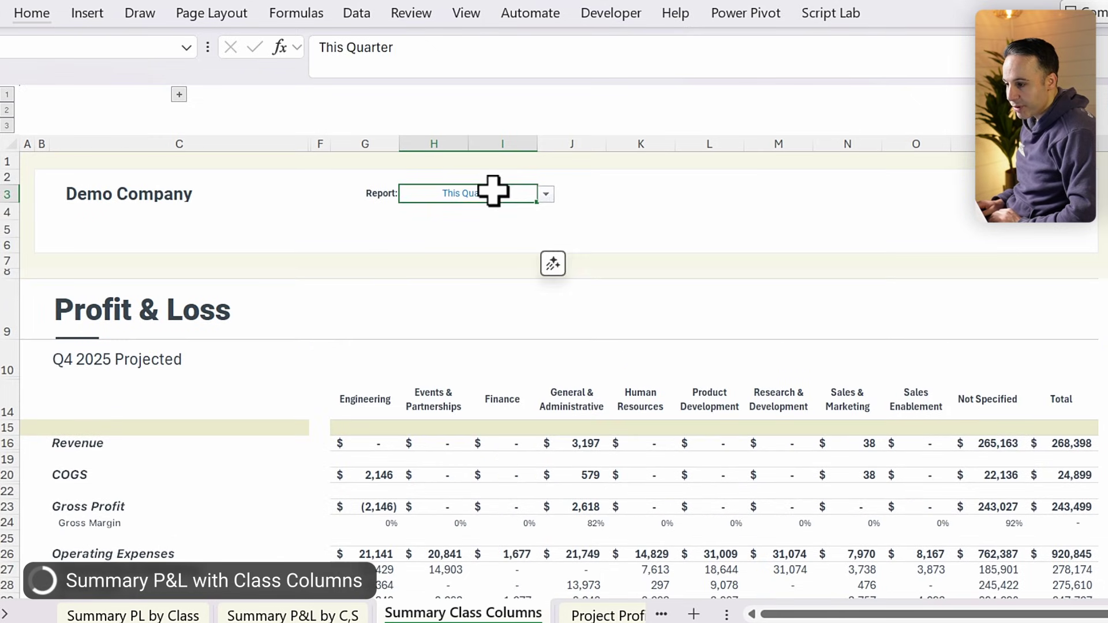
{"action": "left_click", "coordinate": [546, 192]}
{"action": "left_click", "coordinate": [467, 214]}
{"action": "left_click", "coordinate": [545, 194]}
{"action": "key", "text": "Down"}
{"action": "key", "text": "Return"}
{"action": "left_click", "coordinate": [546, 194]}
{"action": "left_click", "coordinate": [468, 362]}
{"action": "scroll", "coordinate": [466, 361], "scroll_direction": "down", "scroll_amount": 3}
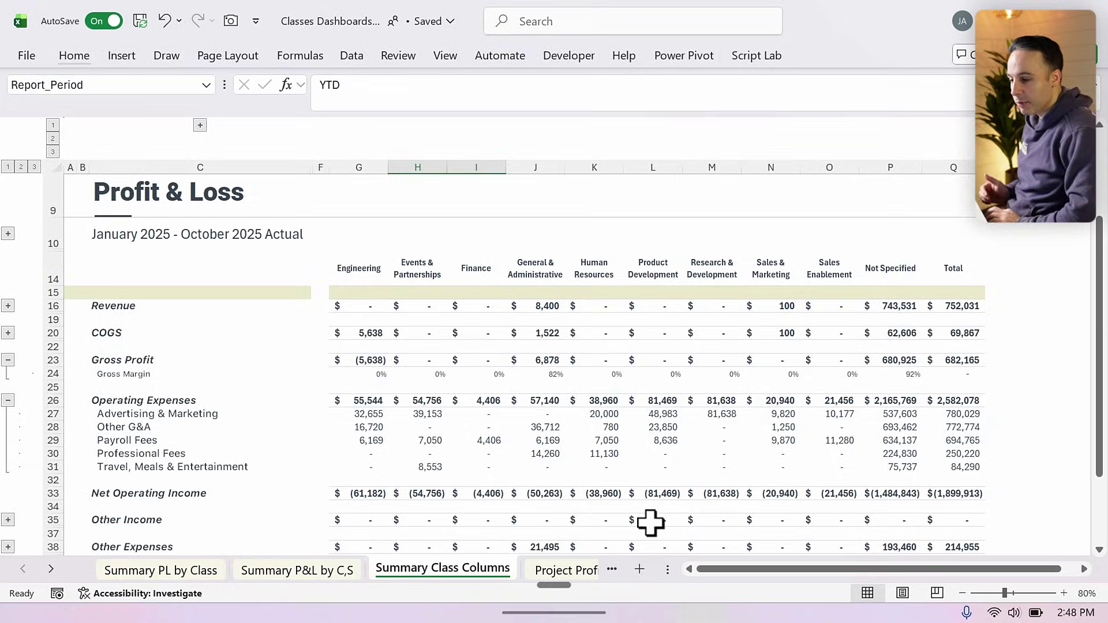
{"action": "left_click", "coordinate": [568, 570]}
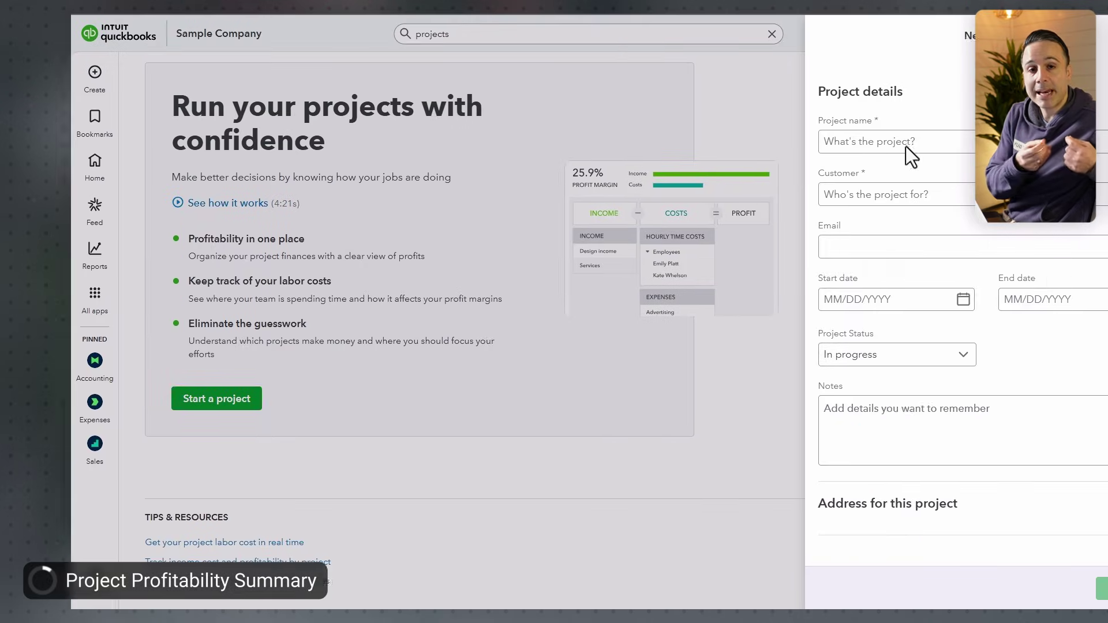
Step: In QuickBooks, save a new project Internal Migration for an existing customer, dated 12/03/2025 to 01/01/2026, with status In progress
{"action": "type", "text": "Internal Migration"}
{"action": "left_click", "coordinate": [848, 194]}
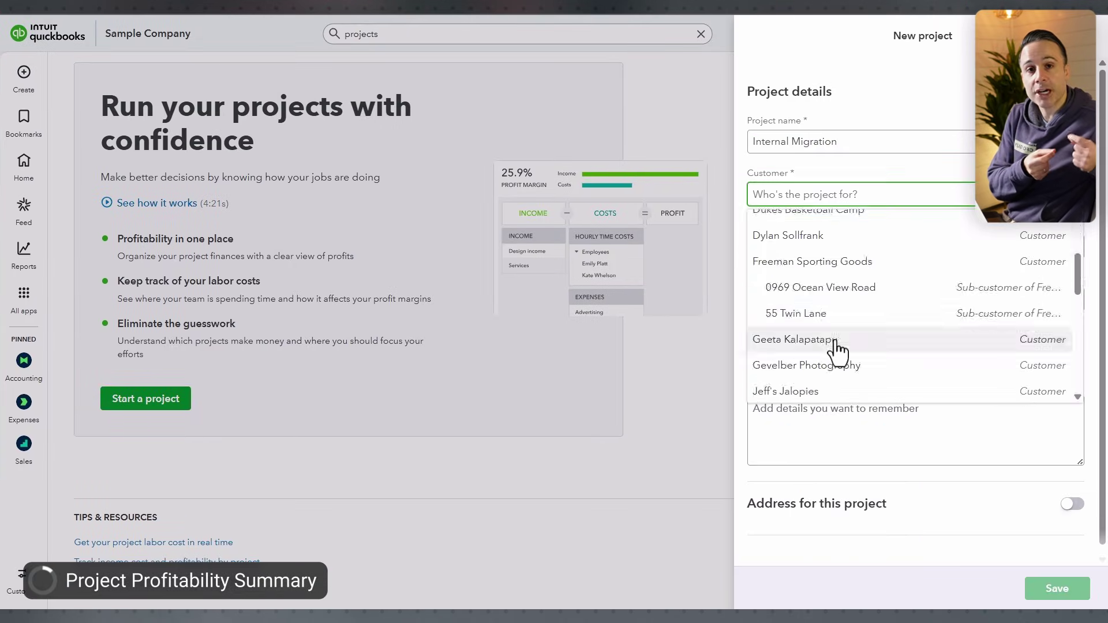
{"action": "left_click", "coordinate": [837, 340]}
{"action": "left_click", "coordinate": [892, 299]}
{"action": "left_click", "coordinate": [823, 383]}
{"action": "left_click", "coordinate": [1072, 299]}
{"action": "left_click", "coordinate": [1071, 344]}
{"action": "left_click", "coordinate": [1024, 386]}
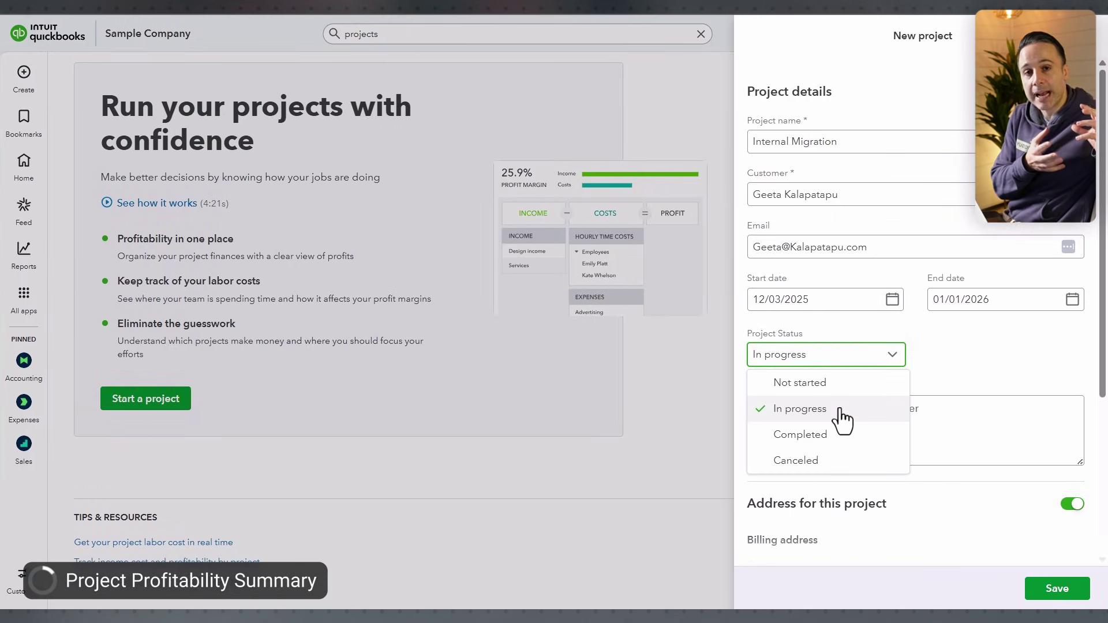
{"action": "left_click", "coordinate": [1056, 588]}
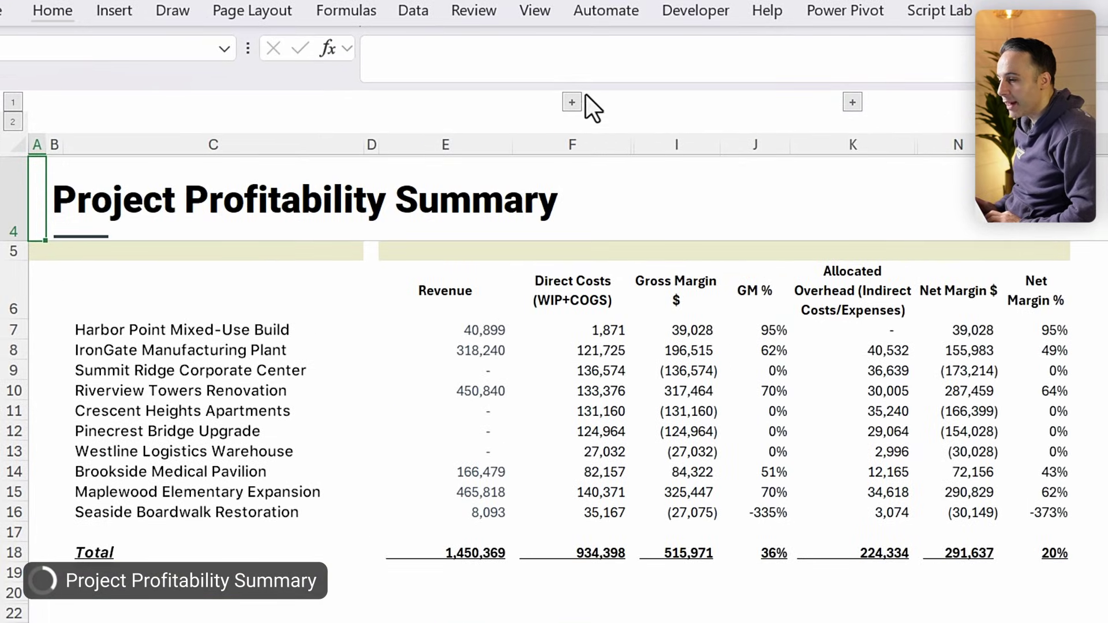
Step: In Excel's Project Profitability Summary, examine the Direct Costs breakdown into Cost of Goods Sold and Assets, and the Gross Margin $ formula for Harbor Point
{"action": "left_click", "coordinate": [572, 103]}
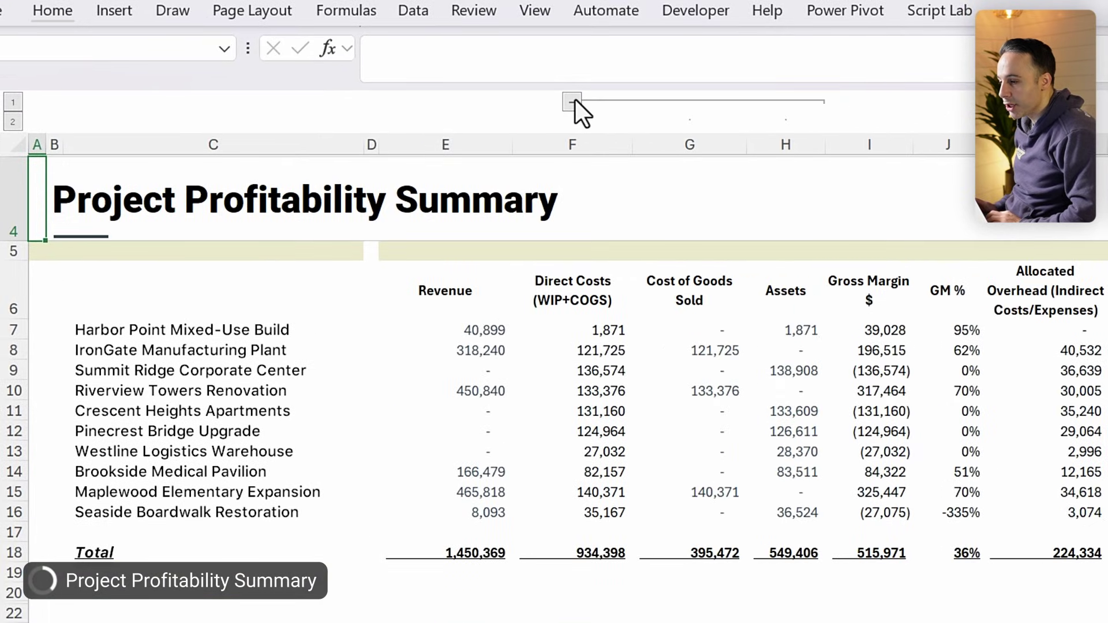
{"action": "left_click", "coordinate": [779, 285]}
{"action": "left_click", "coordinate": [666, 287]}
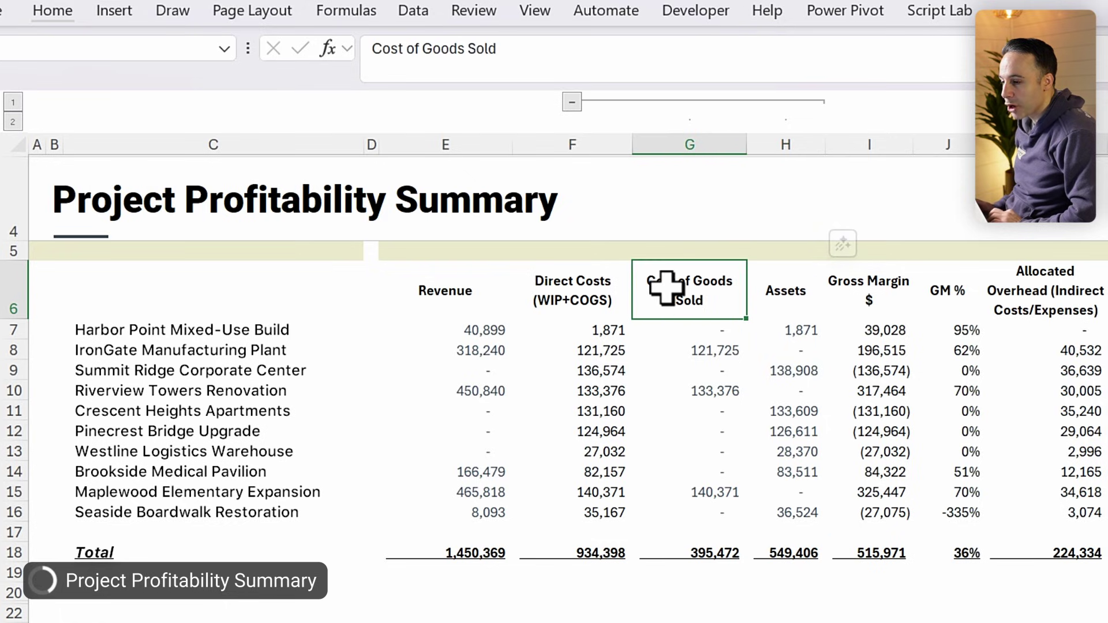
{"action": "left_click", "coordinate": [571, 102]}
{"action": "left_click", "coordinate": [677, 330]}
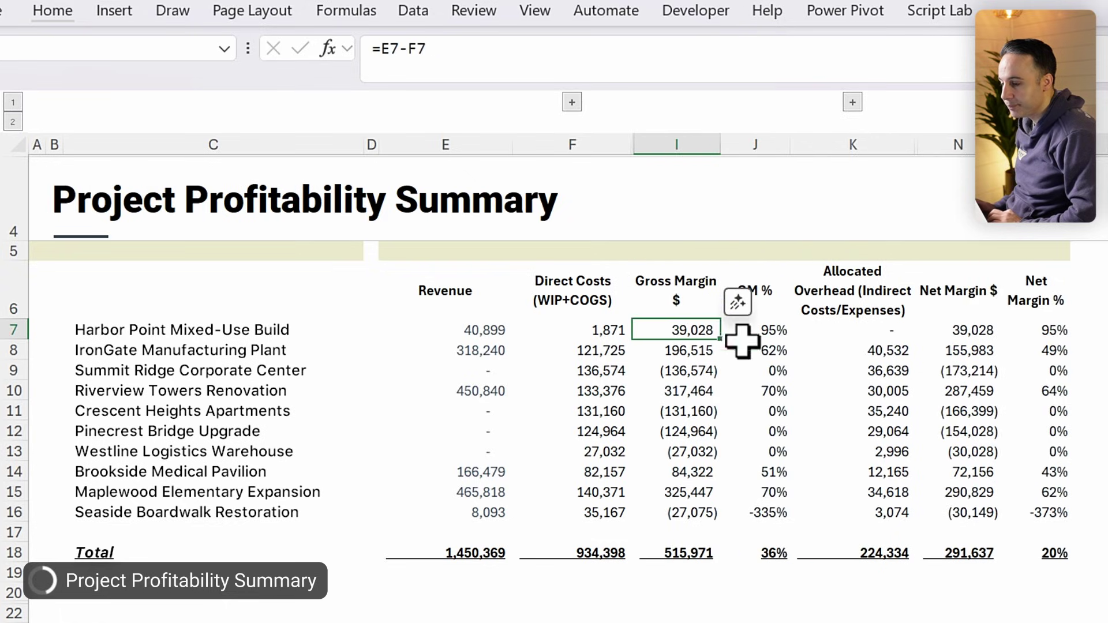
Step: Inspect the Allocated Overhead formula for IronGate Manufacturing Plant and its breakdown into Opex and Assets - Overhead
{"action": "left_click", "coordinate": [871, 346]}
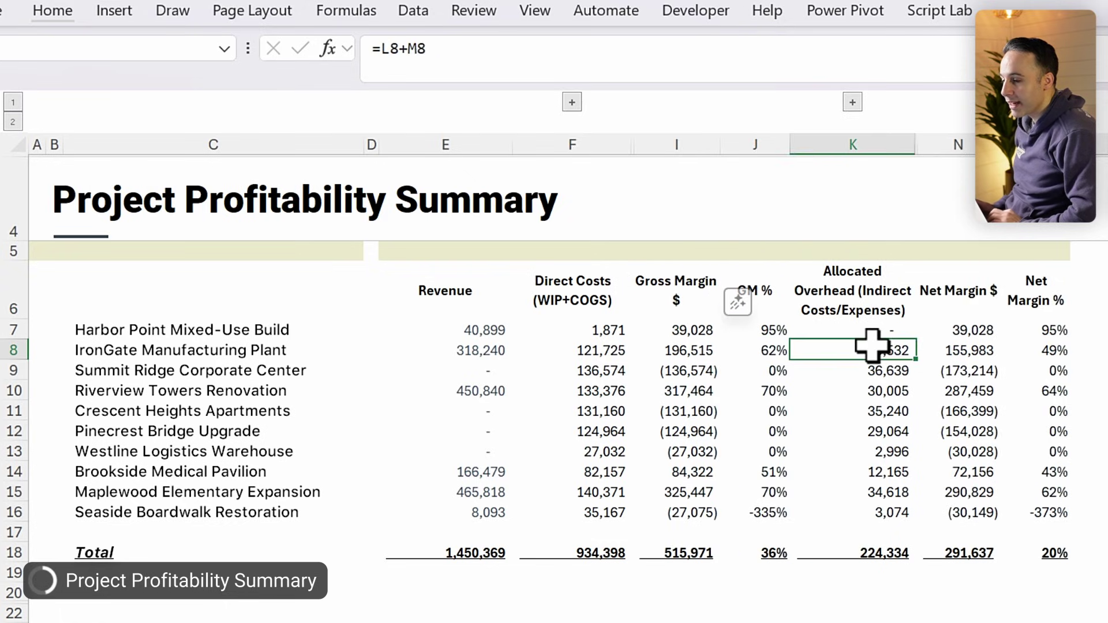
{"action": "left_click", "coordinate": [853, 102]}
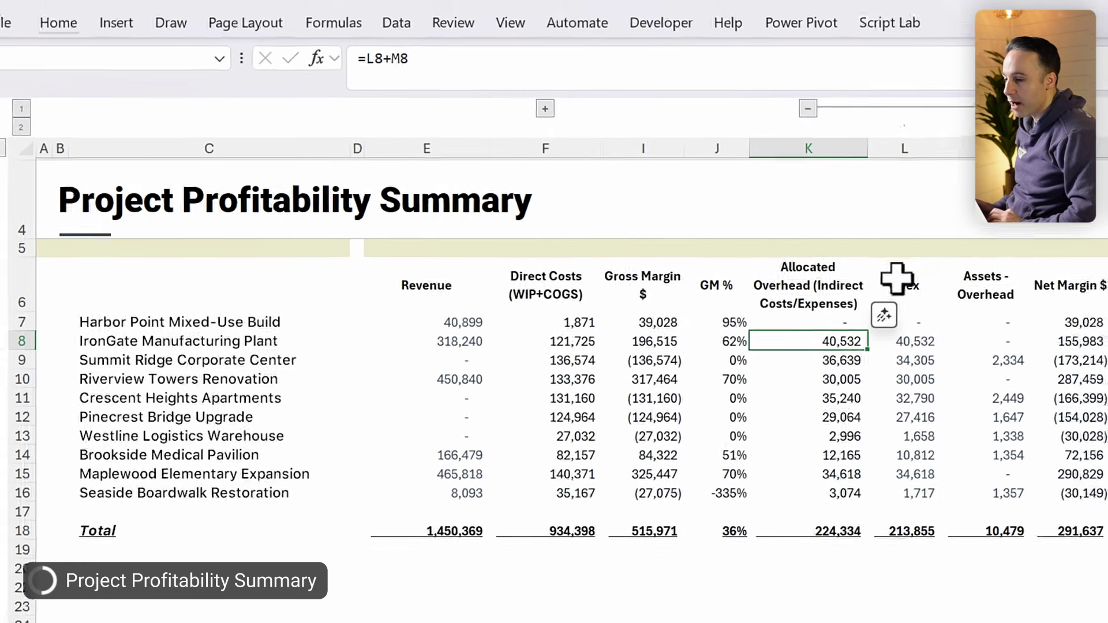
{"action": "left_click", "coordinate": [896, 278]}
{"action": "left_click", "coordinate": [985, 285]}
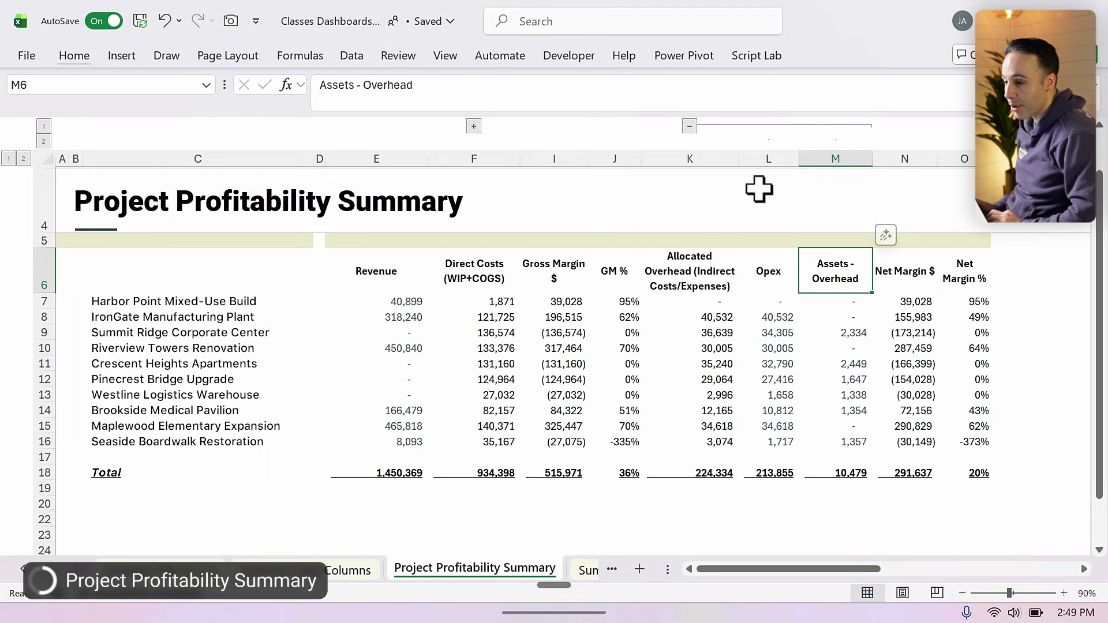
{"action": "left_click", "coordinate": [689, 125]}
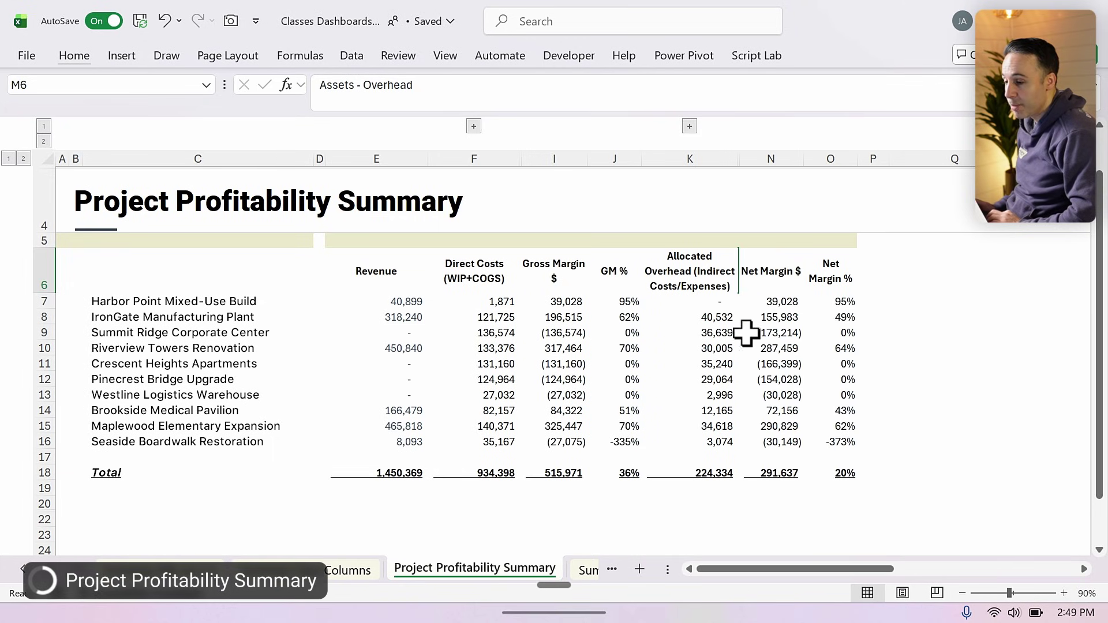
Step: Examine the Net Margin $ and Net Margin % figures and the project list from Harbor Point to Seaside Boardwalk
{"action": "left_click", "coordinate": [767, 346]}
{"action": "left_click", "coordinate": [828, 346]}
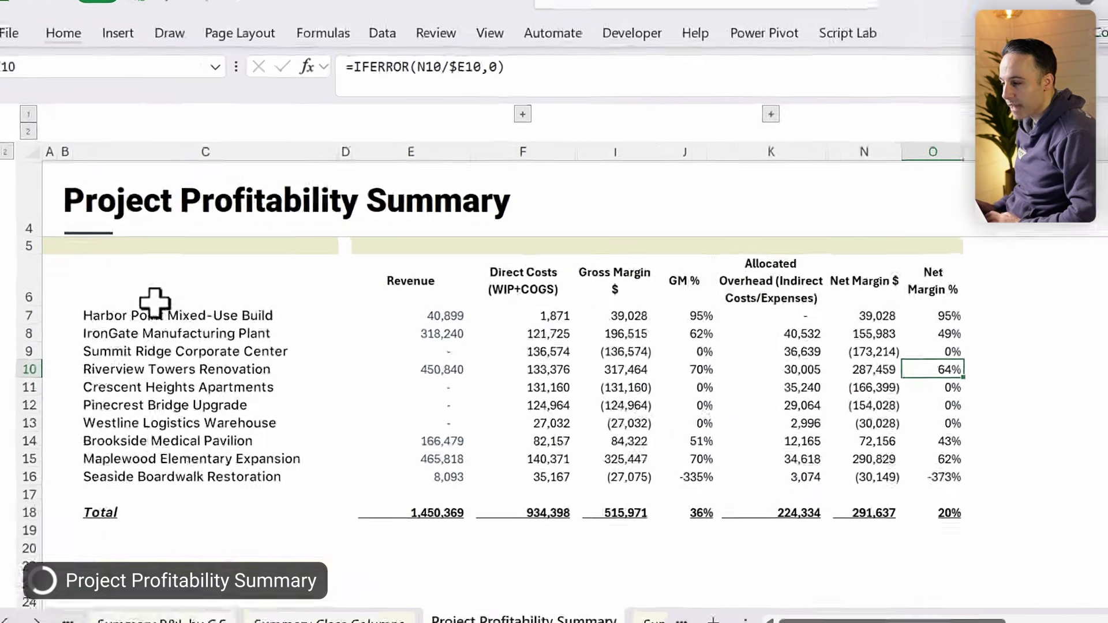
{"action": "left_click_drag", "start_coordinate": [133, 302], "coordinate": [153, 426]}
{"action": "left_click_drag", "start_coordinate": [165, 493], "coordinate": [168, 513]}
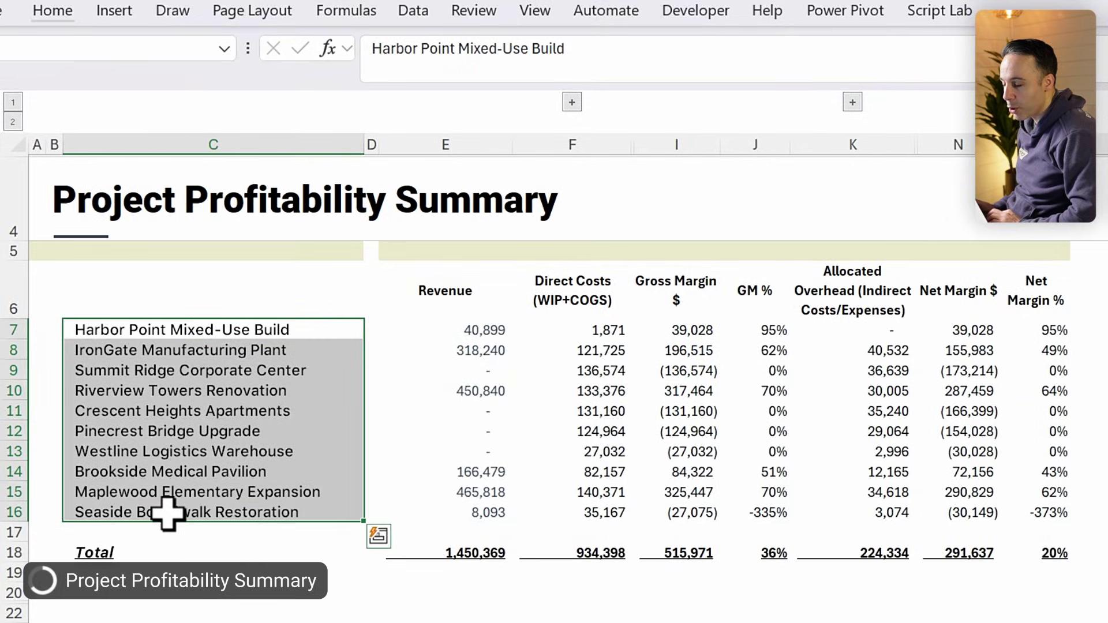
{"action": "left_click", "coordinate": [157, 411]}
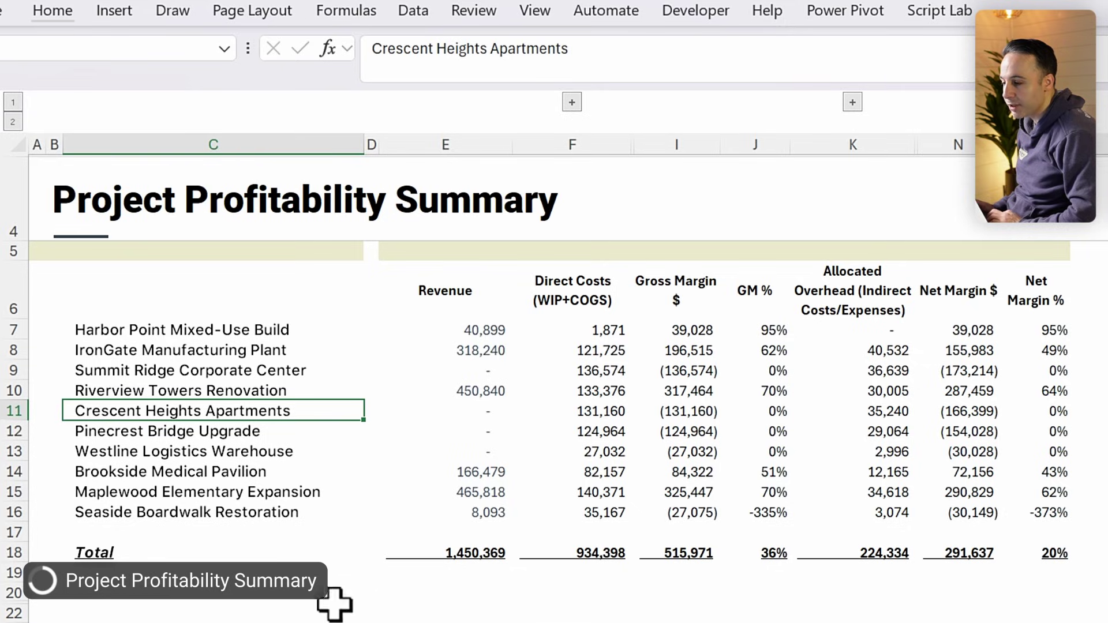
{"action": "left_click", "coordinate": [358, 601]}
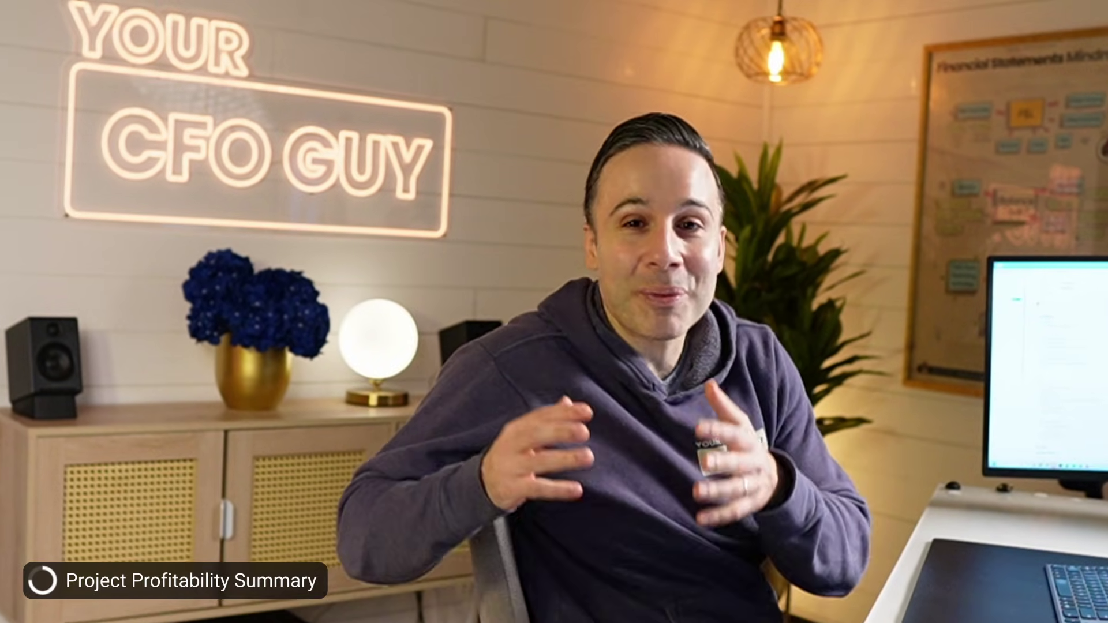
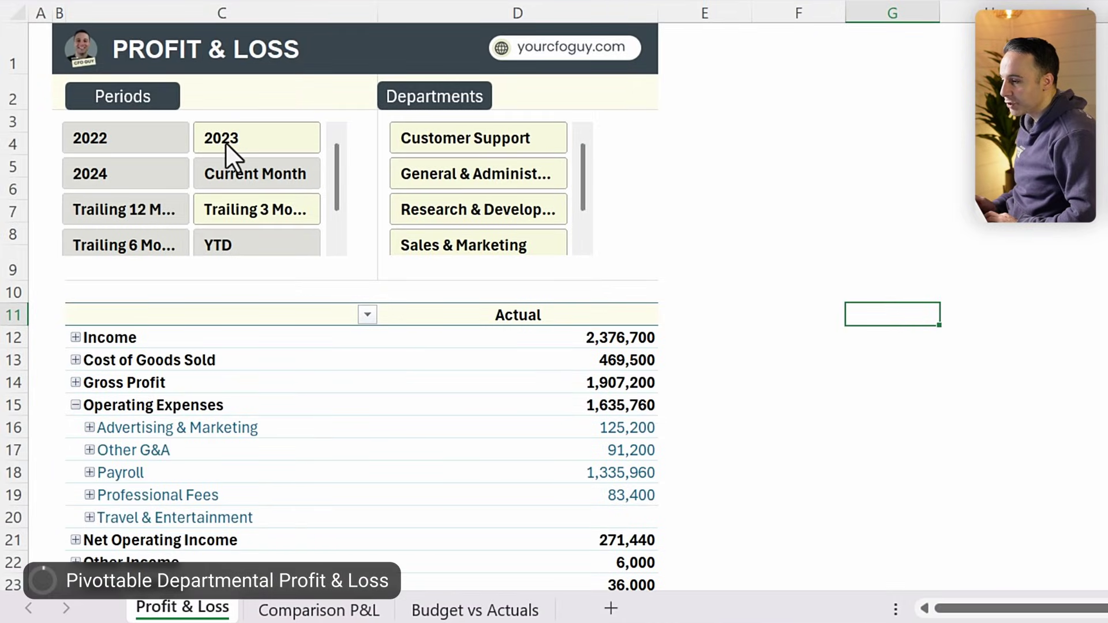
Step: In the pivot table Profit & Loss workbook, filter the report to Current Month and the Customer Support department
{"action": "left_click", "coordinate": [225, 142]}
{"action": "left_click", "coordinate": [146, 176]}
{"action": "left_click", "coordinate": [237, 174]}
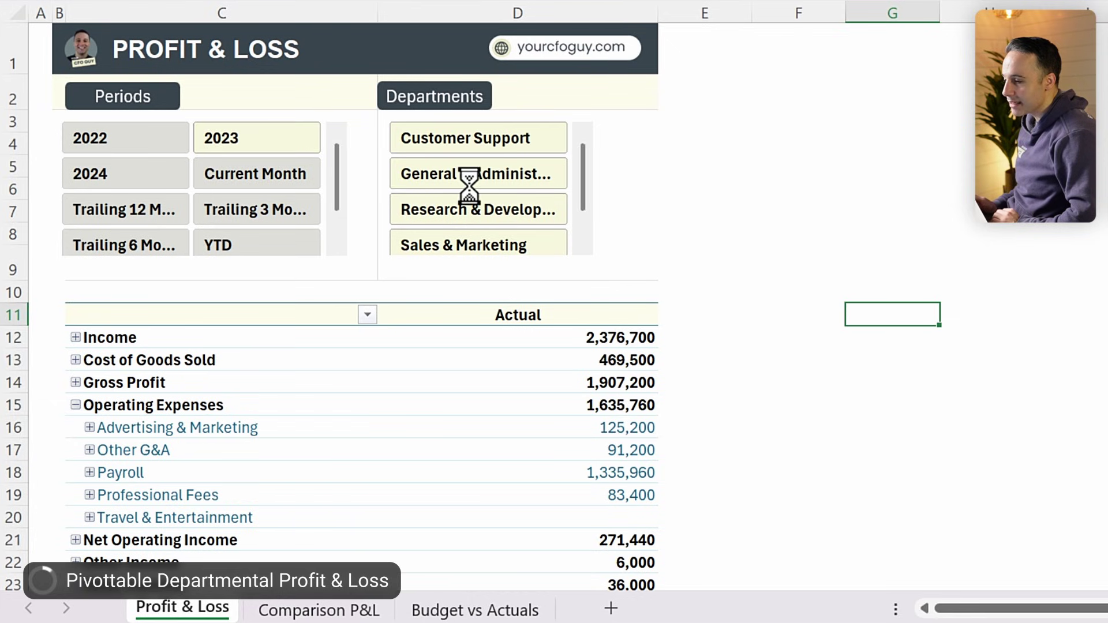
{"action": "left_click", "coordinate": [511, 213]}
{"action": "left_click", "coordinate": [501, 151]}
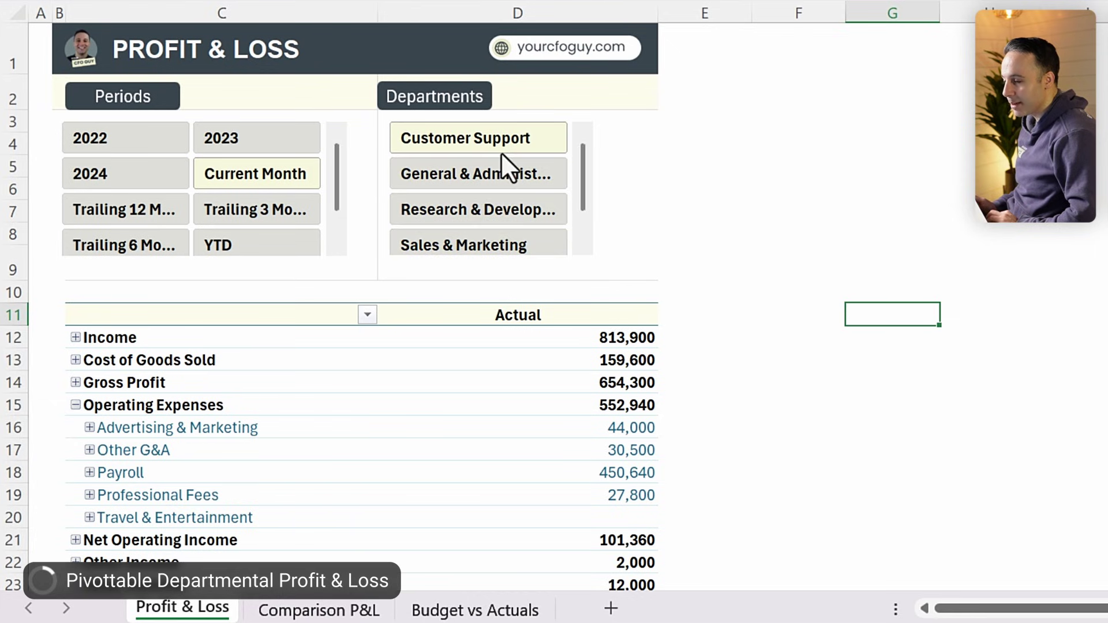
Step: Expand Advertising & Marketing under Operating Expenses and drill into the transactions behind the 60100 Advertising & Marketing actual
{"action": "scroll", "coordinate": [455, 453], "scroll_direction": "down", "scroll_amount": 1}
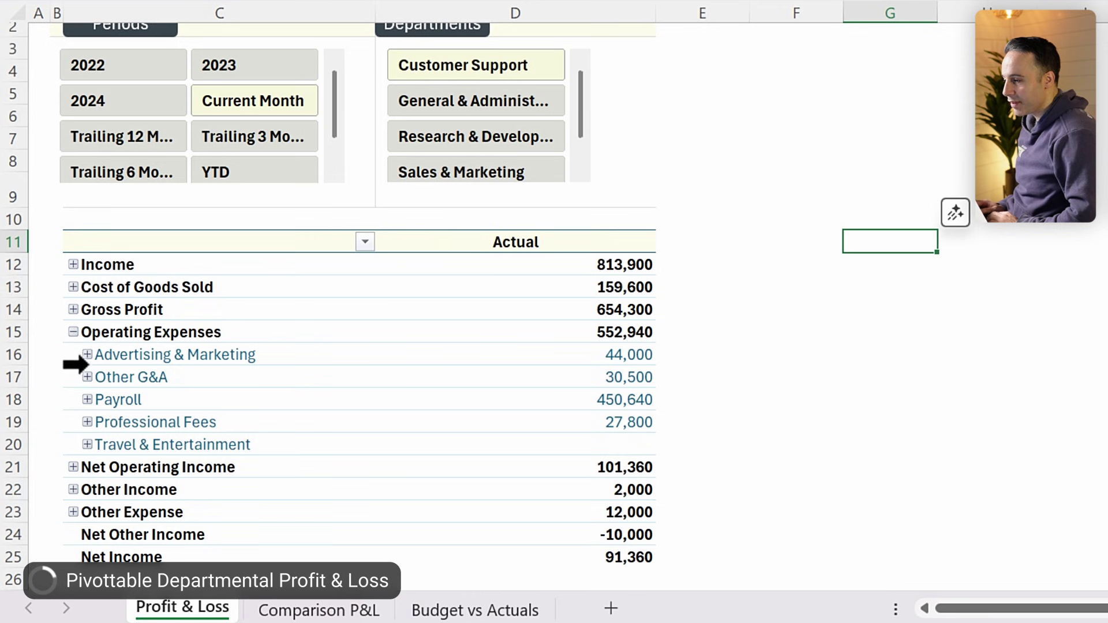
{"action": "left_click", "coordinate": [87, 354]}
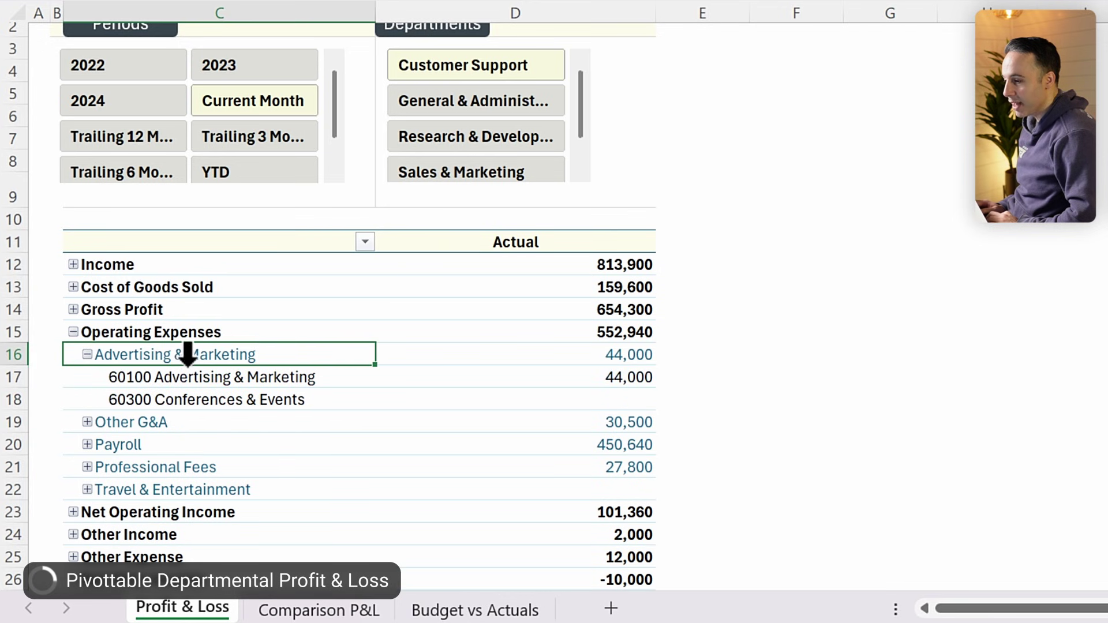
{"action": "double_click", "coordinate": [609, 378]}
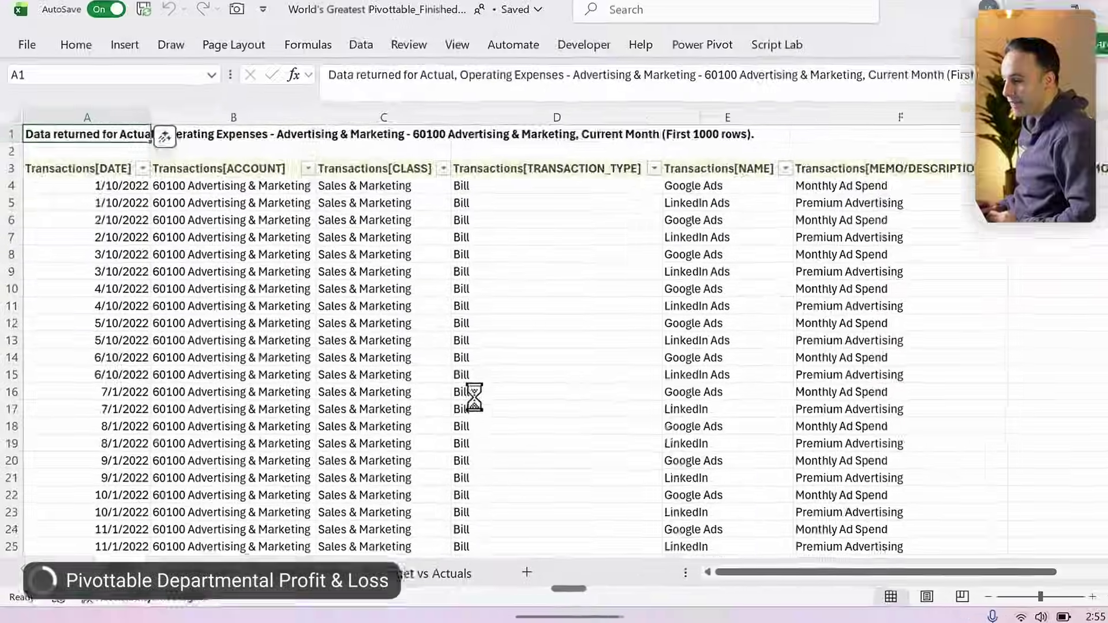
Step: Look through the transactions returned for 60100 Advertising & Marketing, and return to the Profit & Loss sheet
{"action": "scroll", "coordinate": [460, 395], "scroll_direction": "down", "scroll_amount": 3}
{"action": "scroll", "coordinate": [462, 398], "scroll_direction": "up", "scroll_amount": 1}
{"action": "scroll", "coordinate": [462, 398], "scroll_direction": "up", "scroll_amount": 2}
{"action": "key", "text": "ctrl+Page_Down"}
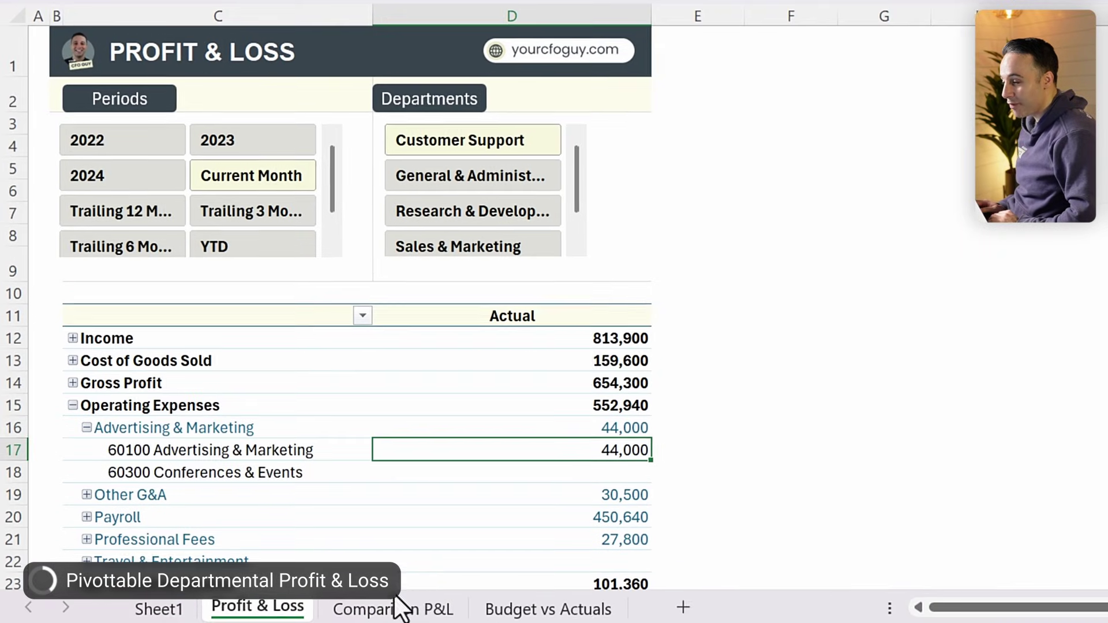
Step: On the Comparison P&L sheet, filter to all four departments from Customer Support to Sales & Marketing, and open the Budget vs Actuals sheet
{"action": "left_click", "coordinate": [288, 571]}
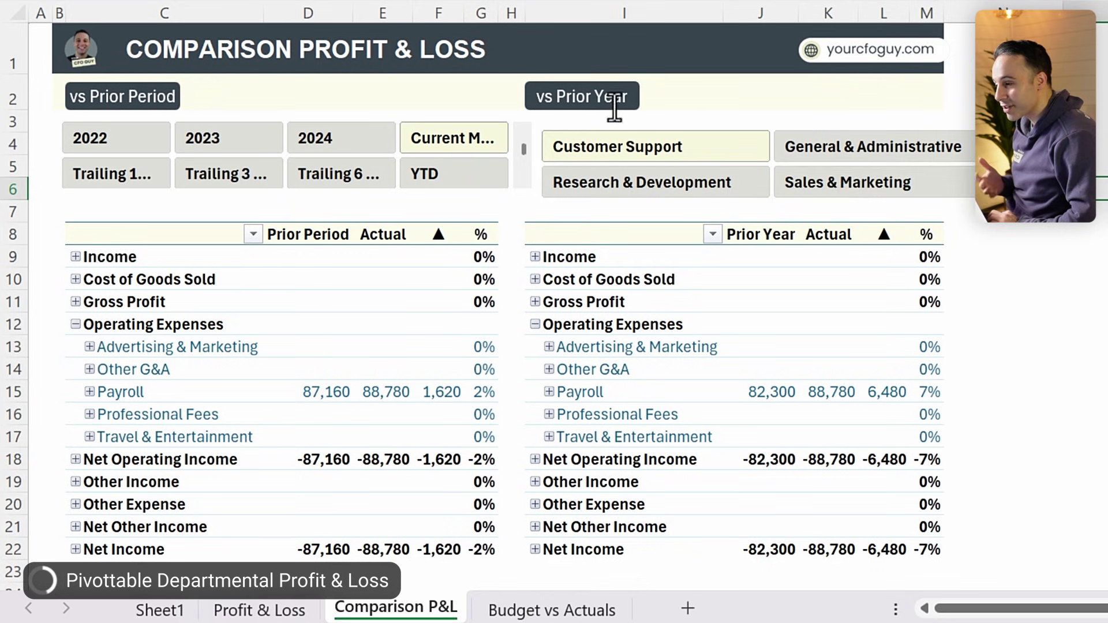
{"action": "left_click_drag", "start_coordinate": [614, 147], "coordinate": [828, 193]}
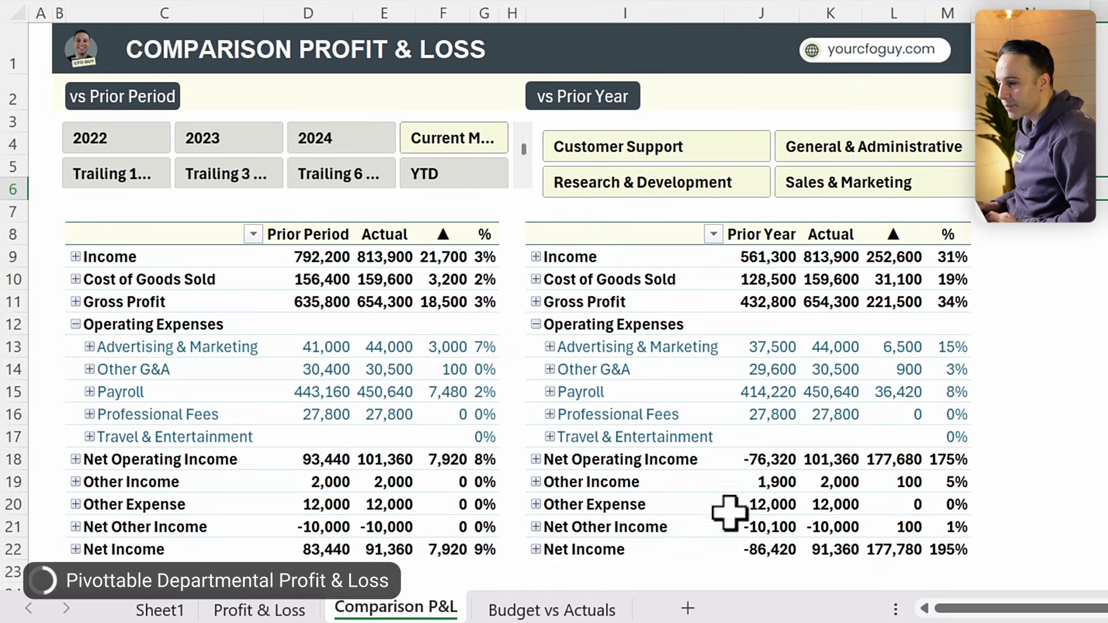
{"action": "left_click", "coordinate": [556, 609]}
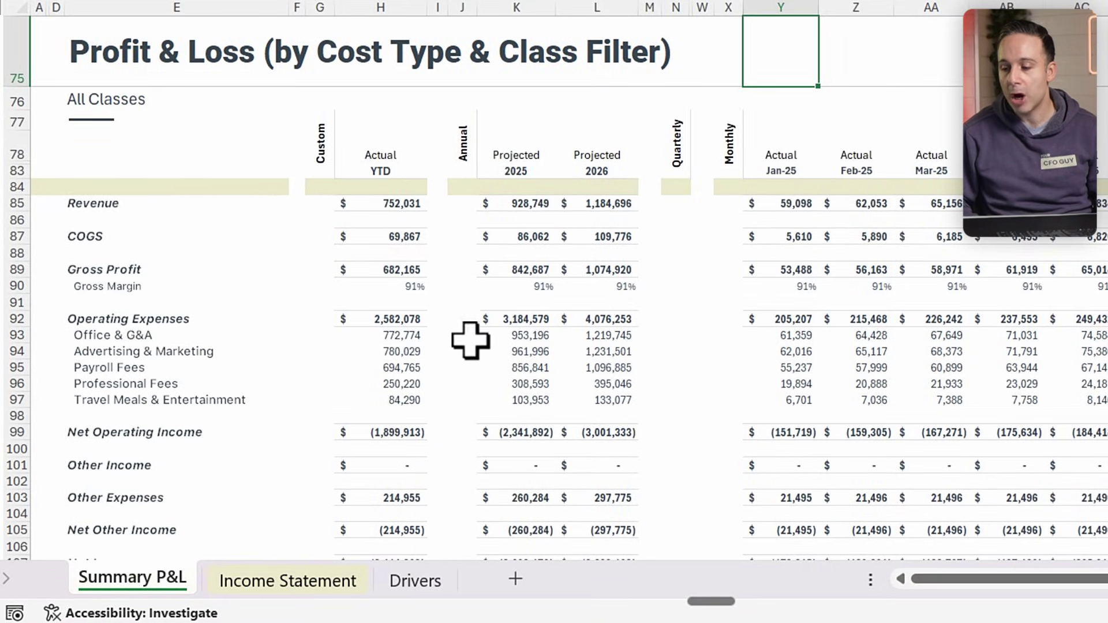
Step: On the Summary P&L sheet, expand the grouped columns holding the class checklist beside Profit & Loss (by Cost Type & Class Filter)
{"action": "scroll", "coordinate": [482, 350], "scroll_direction": "right", "scroll_amount": 10}
{"action": "scroll", "coordinate": [481, 349], "scroll_direction": "left", "scroll_amount": 10}
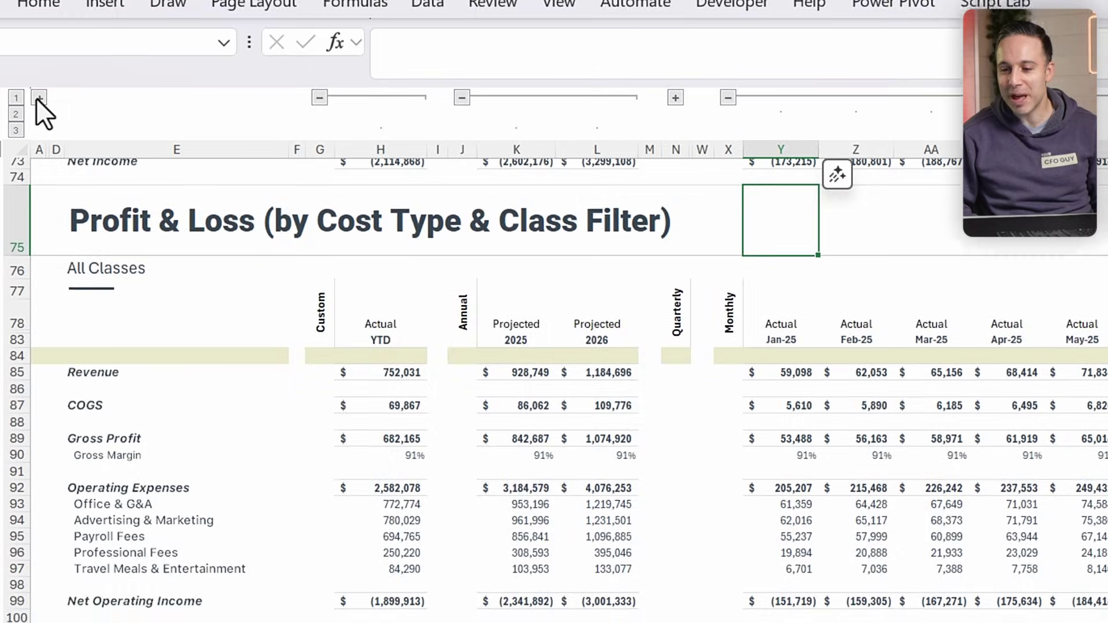
{"action": "left_click", "coordinate": [37, 116]}
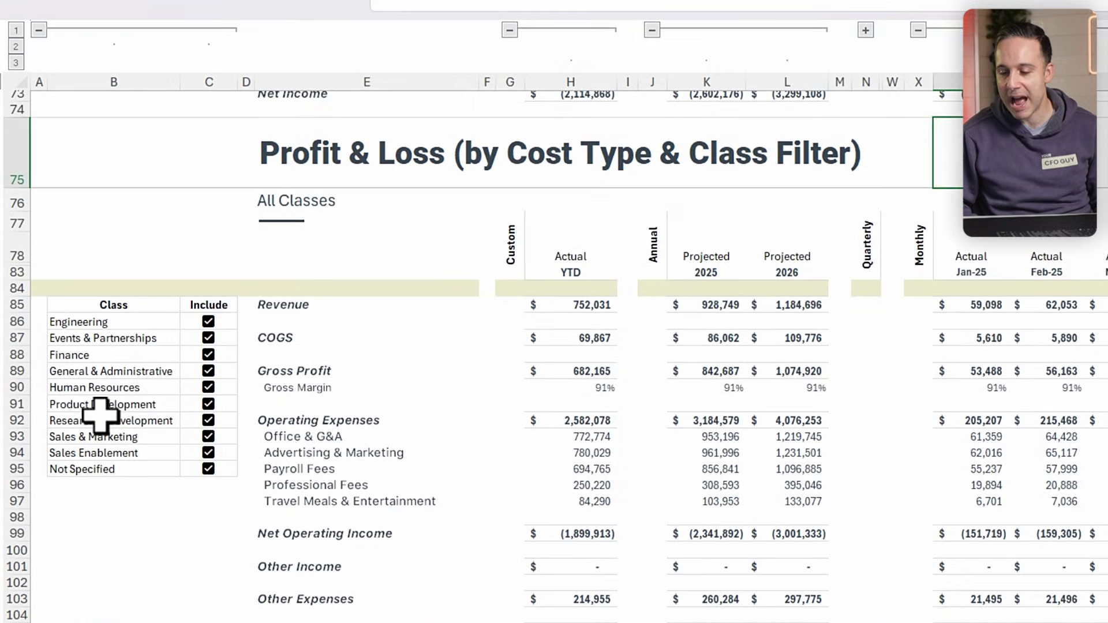
Step: In the class checklist, exclude every class from Not Specified up through Finance, keeping only Engineering and Events & Partnerships
{"action": "left_click", "coordinate": [99, 507]}
{"action": "key", "text": "Down"}
{"action": "key", "text": "Down"}
{"action": "key", "text": "Down"}
{"action": "key", "text": "Down"}
{"action": "key", "text": "Right"}
{"action": "key", "text": "Up"}
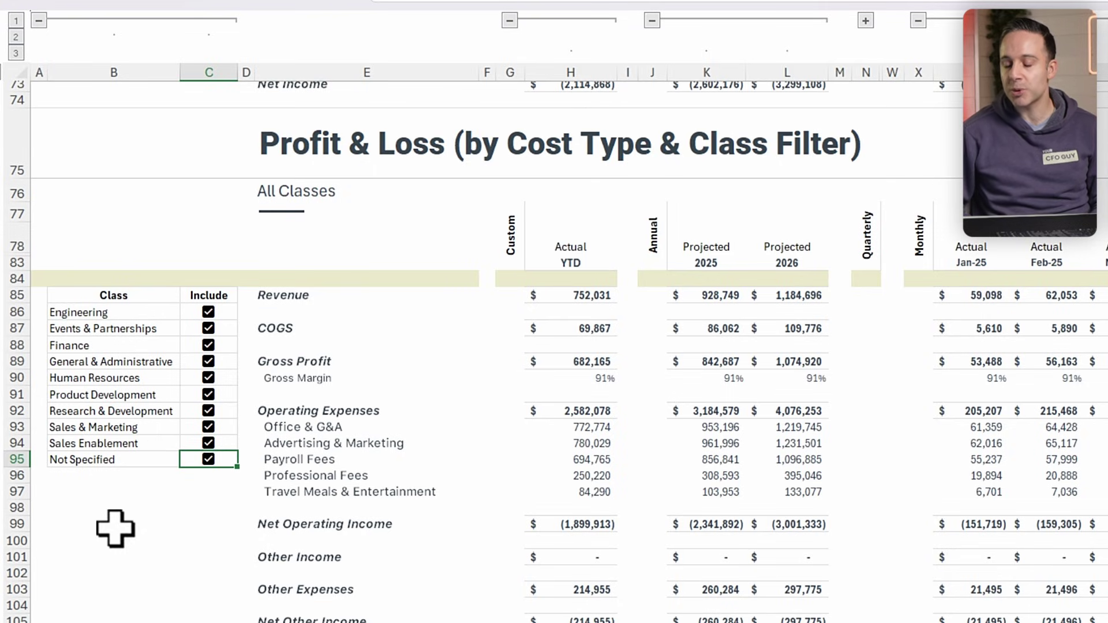
{"action": "key", "text": "space"}
{"action": "key", "text": "Up"}
{"action": "key", "text": "space"}
{"action": "key", "text": "Up"}
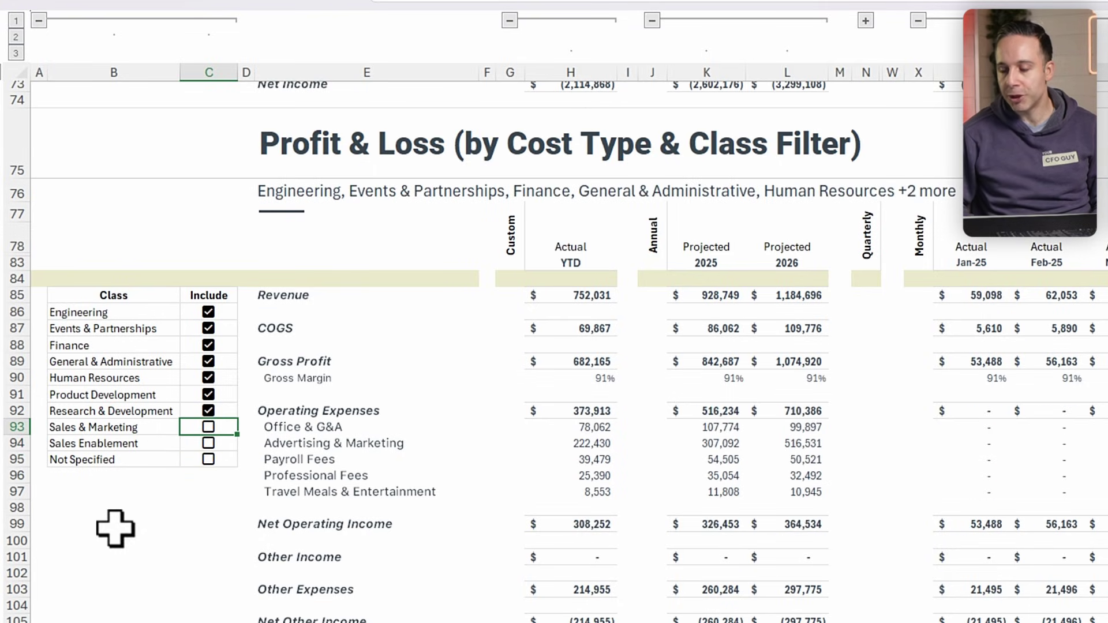
{"action": "key", "text": "Up"}
{"action": "key", "text": "space"}
{"action": "key", "text": "Up"}
{"action": "key", "text": "space"}
{"action": "key", "text": "Up"}
{"action": "key", "text": "space"}
{"action": "key", "text": "Up"}
{"action": "key", "text": "space"}
{"action": "key", "text": "Up"}
{"action": "key", "text": "space"}
{"action": "key", "text": "Up"}
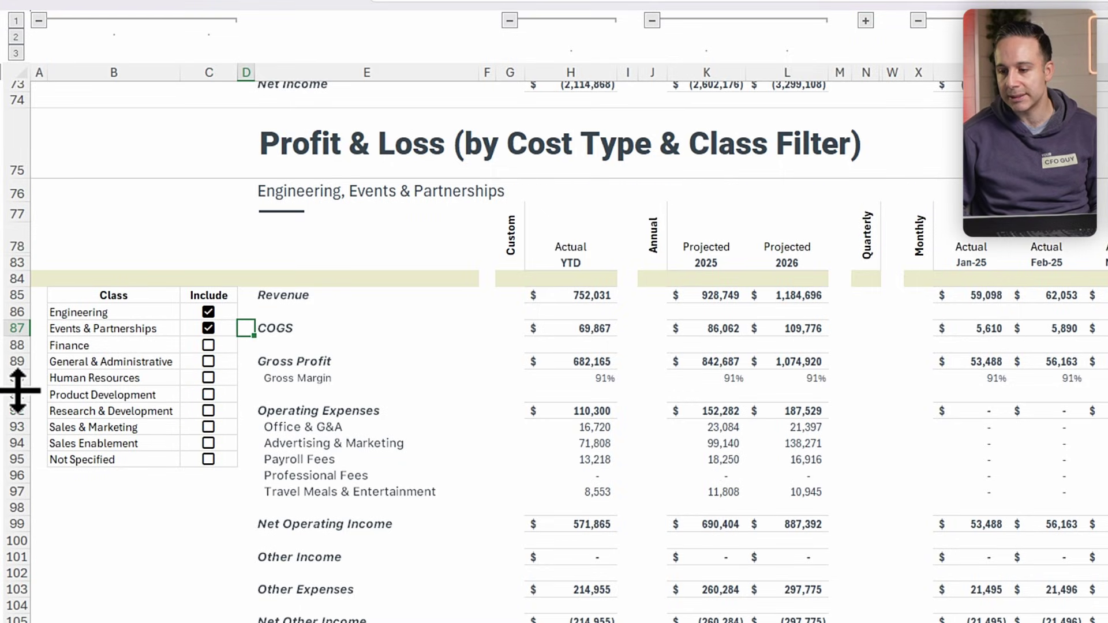
Step: Include the classes from Finance down through Not Specified again, so that the Summary P&L covers all classes
{"action": "key", "text": "space"}
{"action": "key", "text": "Up"}
{"action": "key", "text": "Down"}
{"action": "key", "text": "space"}
{"action": "key", "text": "Down"}
{"action": "key", "text": "space"}
{"action": "key", "text": "Down"}
{"action": "key", "text": "space"}
{"action": "key", "text": "Down"}
{"action": "key", "text": "space"}
{"action": "key", "text": "Down"}
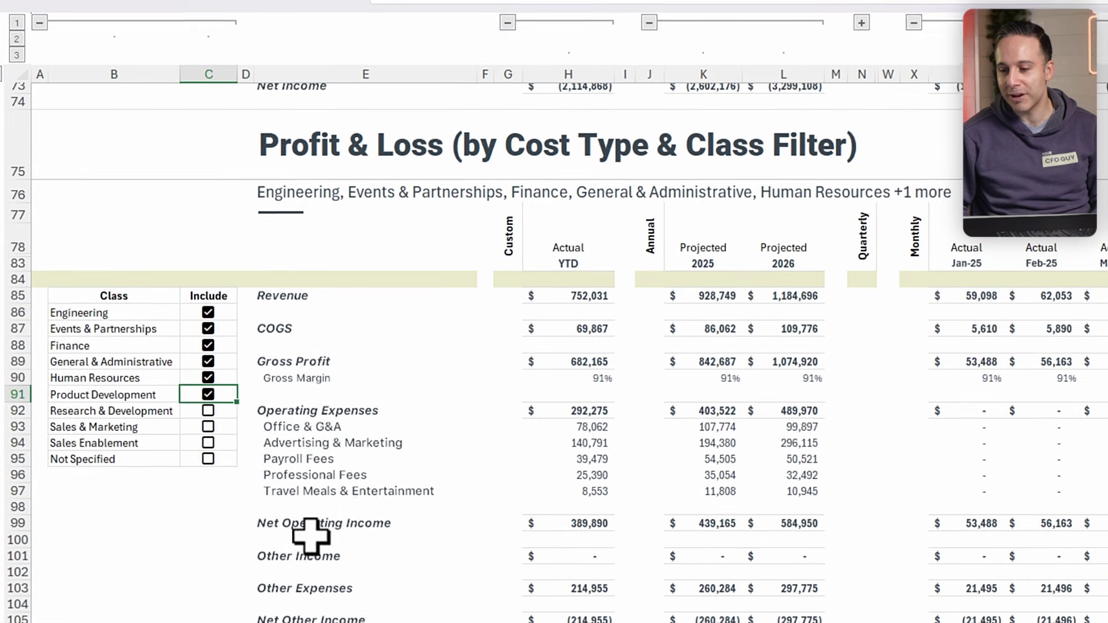
{"action": "key", "text": "space"}
{"action": "key", "text": "Down"}
{"action": "key", "text": "space"}
{"action": "key", "text": "Down"}
{"action": "key", "text": "space"}
{"action": "key", "text": "Down"}
{"action": "key", "text": "space"}
{"action": "key", "text": "Down"}
{"action": "key", "text": "space"}
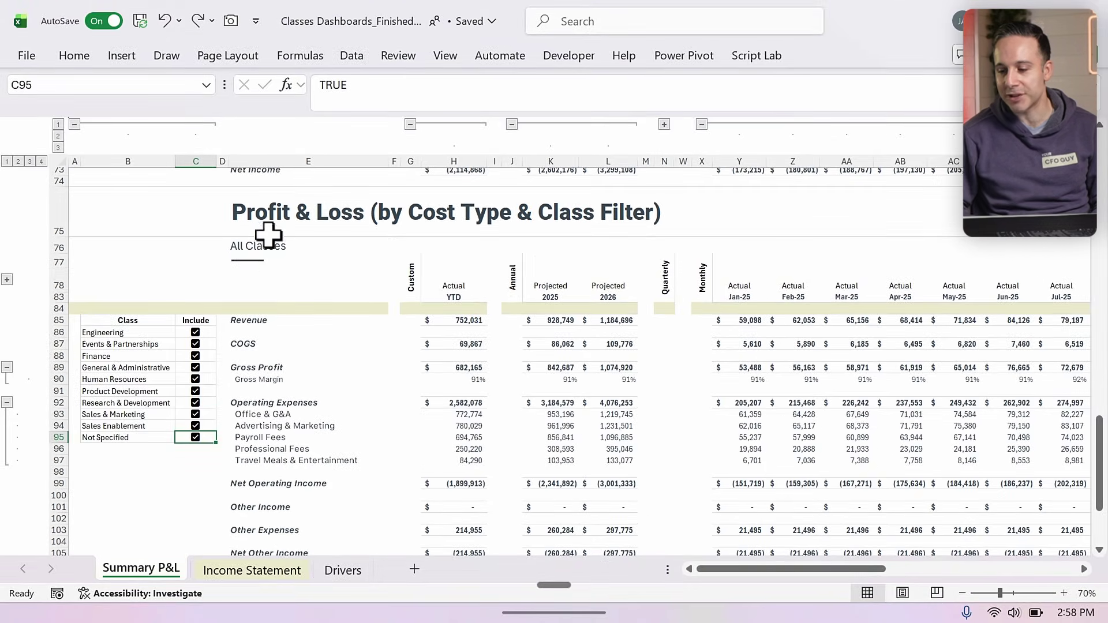
{"action": "scroll", "coordinate": [528, 444], "scroll_direction": "down", "scroll_amount": 1}
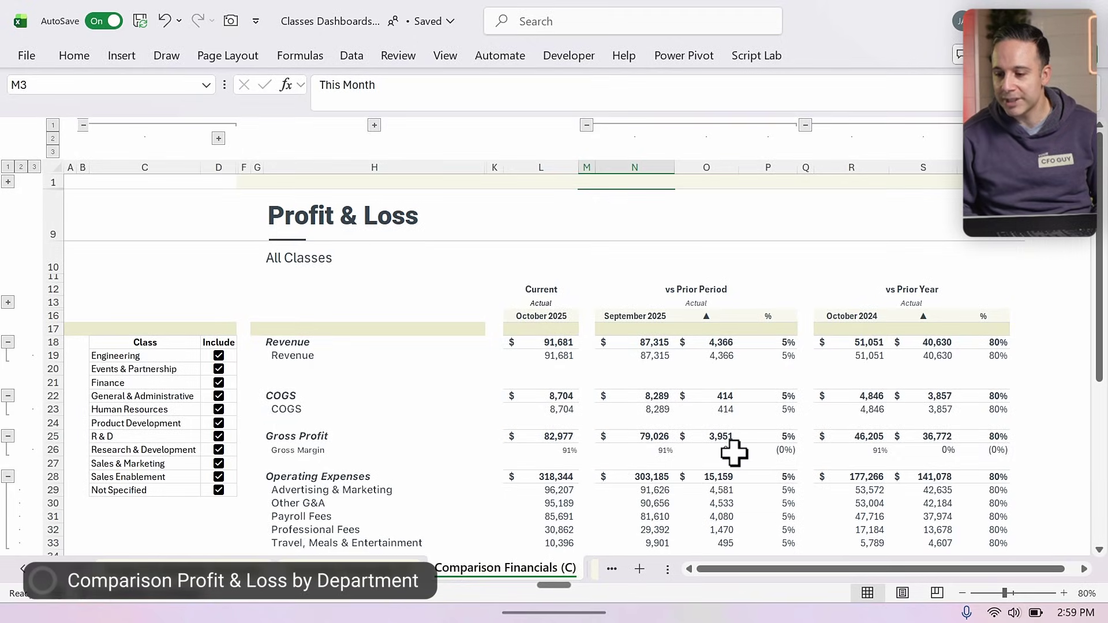
Step: On the Comparison Financials (C) sheet, exclude all classes from Human Resources down through Not Specified
{"action": "scroll", "coordinate": [733, 453], "scroll_direction": "down", "scroll_amount": 2}
{"action": "left_click", "coordinate": [143, 375]}
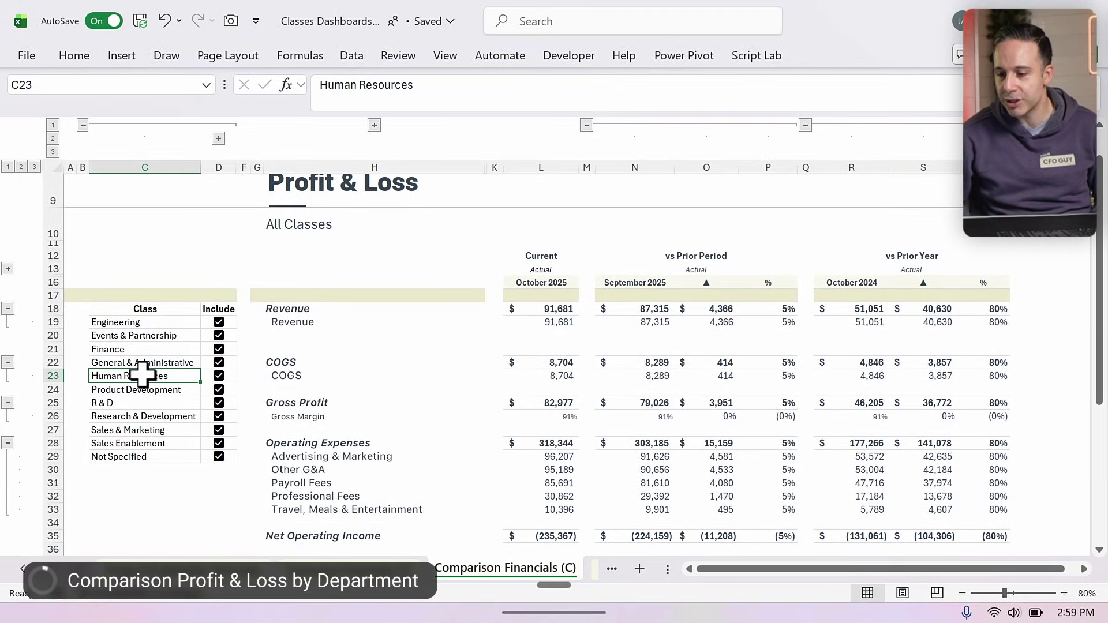
{"action": "key", "text": "Right"}
{"action": "key", "text": "space"}
{"action": "key", "text": "Down"}
{"action": "key", "text": "space"}
{"action": "key", "text": "Down"}
{"action": "key", "text": "space"}
{"action": "key", "text": "Down"}
{"action": "key", "text": "space"}
{"action": "key", "text": "Down"}
{"action": "key", "text": "space"}
{"action": "key", "text": "Down"}
{"action": "key", "text": "space"}
{"action": "key", "text": "Down"}
{"action": "key", "text": "space"}
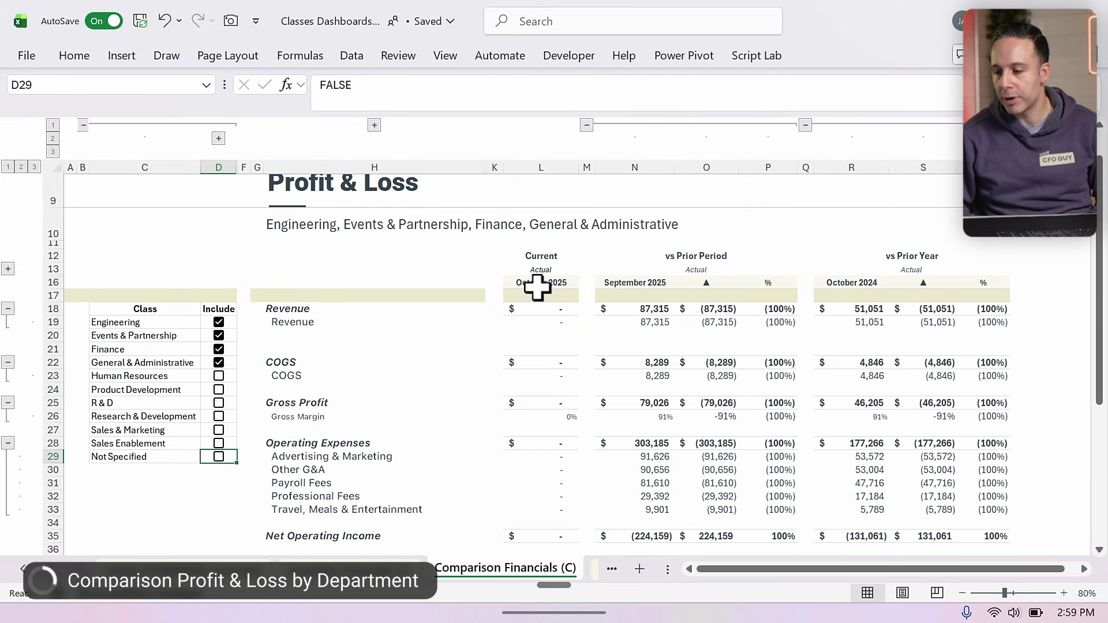
Step: Expand the collapsed report settings rows above the Profit & Loss comparison and set the report period to This Quarter
{"action": "scroll", "coordinate": [360, 414], "scroll_direction": "up", "scroll_amount": 1}
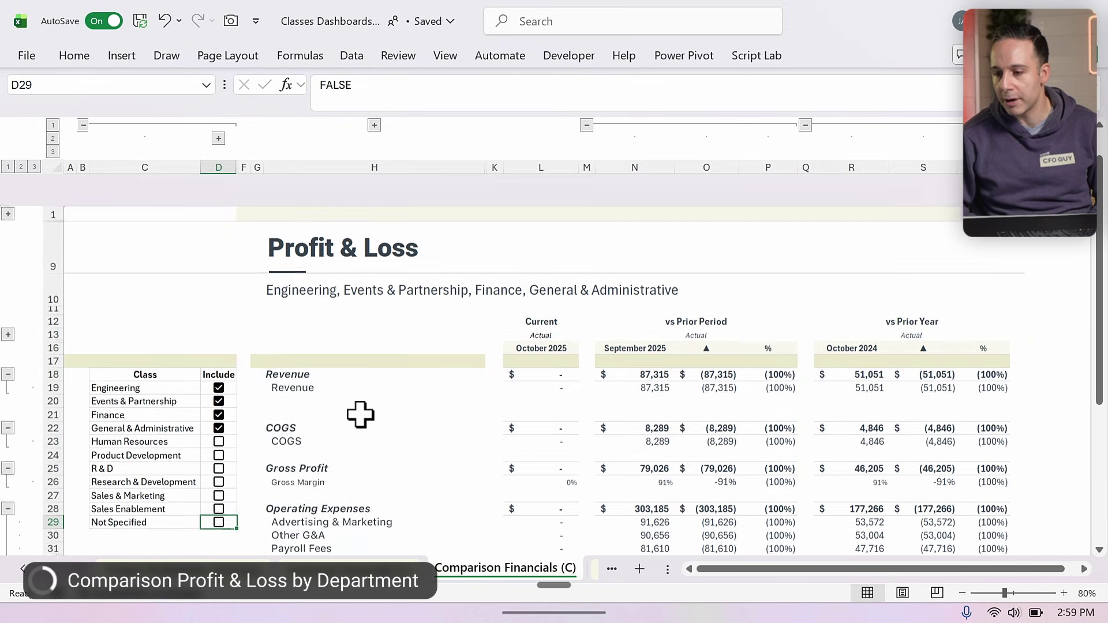
{"action": "left_click", "coordinate": [12, 191]}
{"action": "left_click", "coordinate": [611, 210]}
{"action": "left_click", "coordinate": [682, 210]}
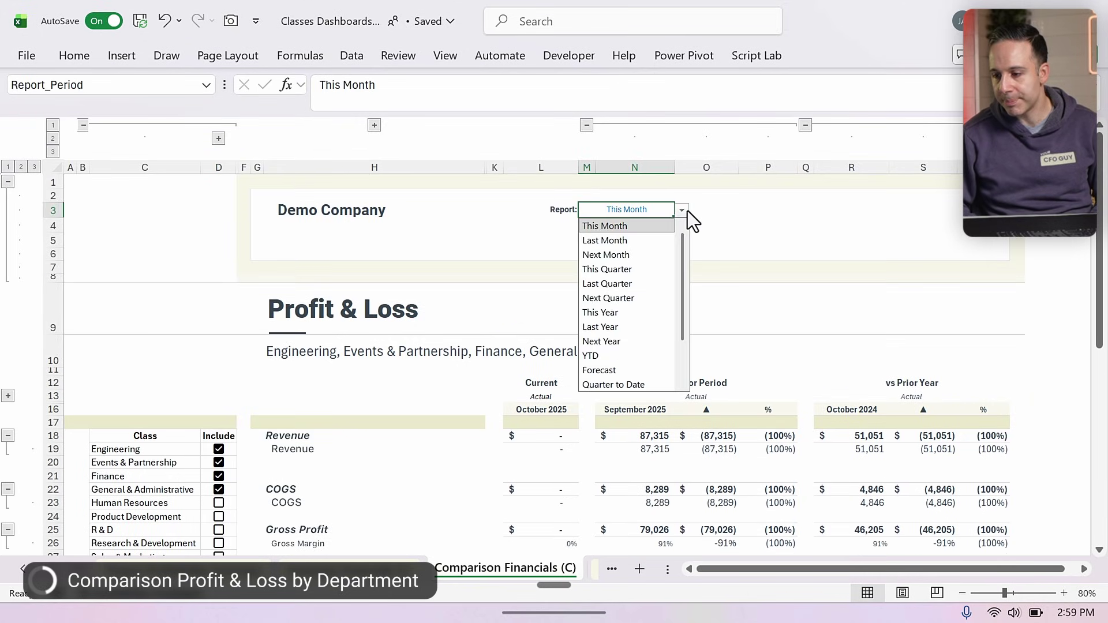
{"action": "left_click", "coordinate": [618, 270]}
{"action": "scroll", "coordinate": [609, 327], "scroll_direction": "down", "scroll_amount": 3}
{"action": "scroll", "coordinate": [609, 326], "scroll_direction": "down", "scroll_amount": 4}
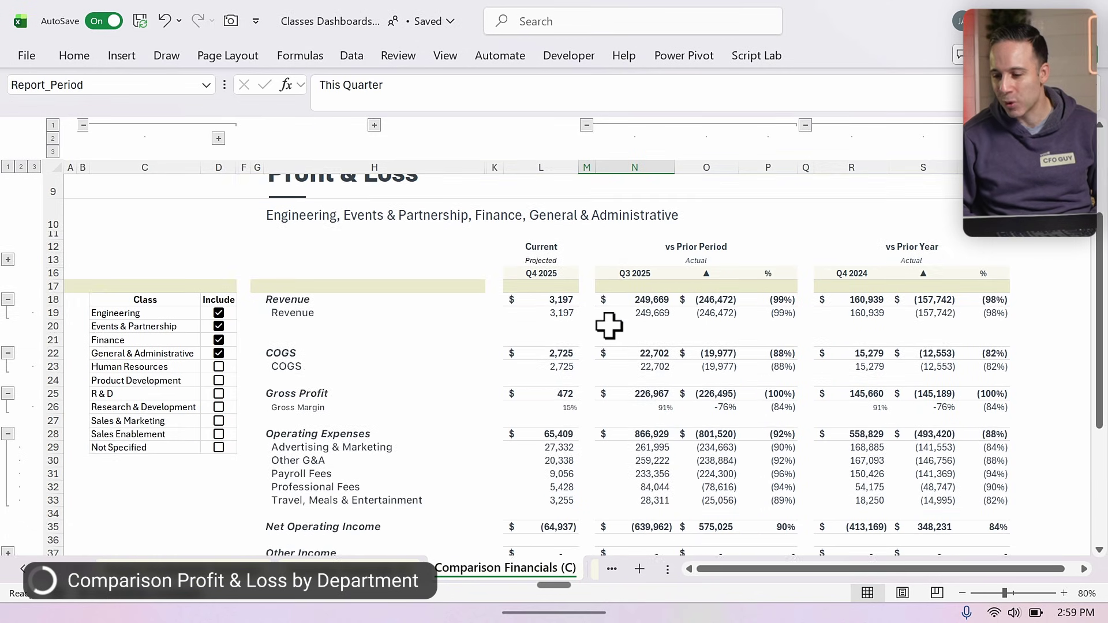
{"action": "scroll", "coordinate": [425, 379], "scroll_direction": "up", "scroll_amount": 7}
{"action": "scroll", "coordinate": [425, 378], "scroll_direction": "down", "scroll_amount": 1}
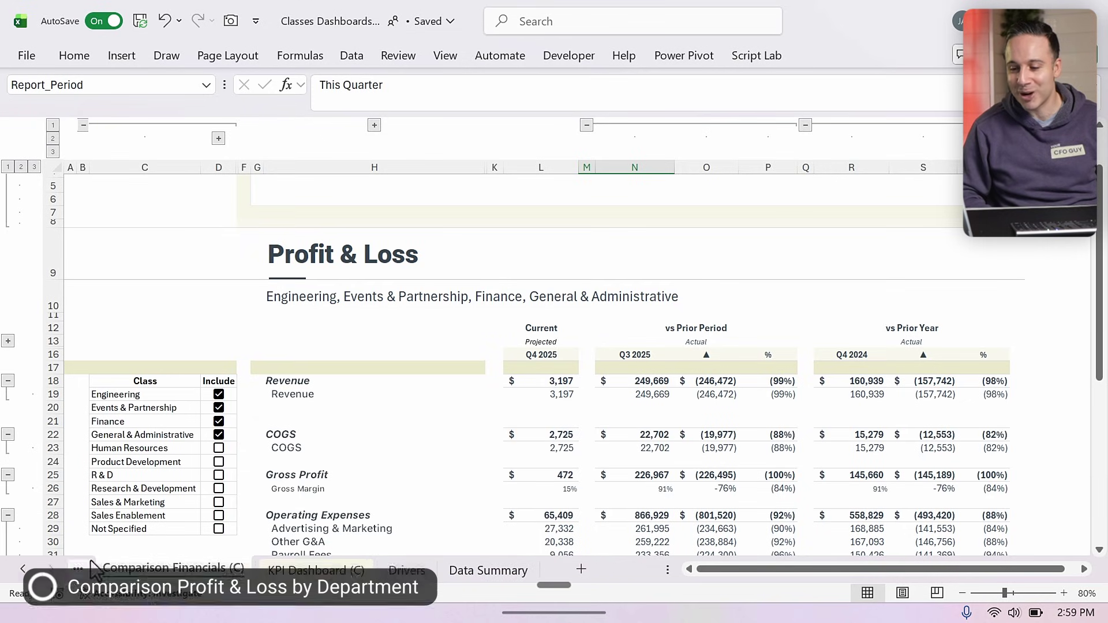
Step: On the KPI Dashboard (C) sheet, exclude the Not Specified, Sales Enablement and Research & Development classes
{"action": "left_click", "coordinate": [314, 569]}
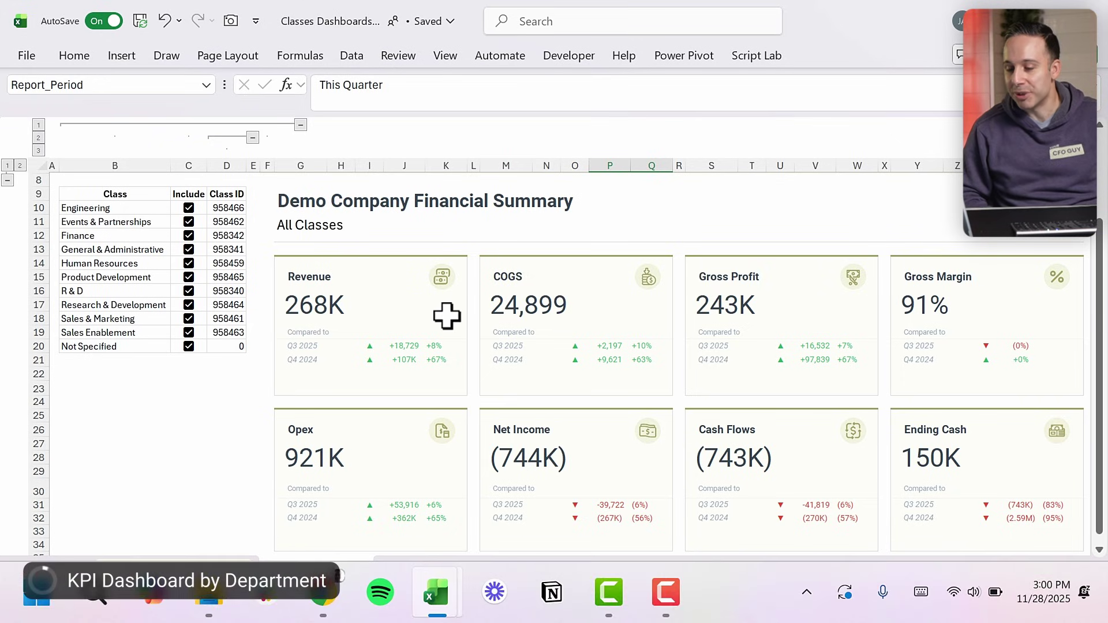
{"action": "left_click", "coordinate": [189, 347]}
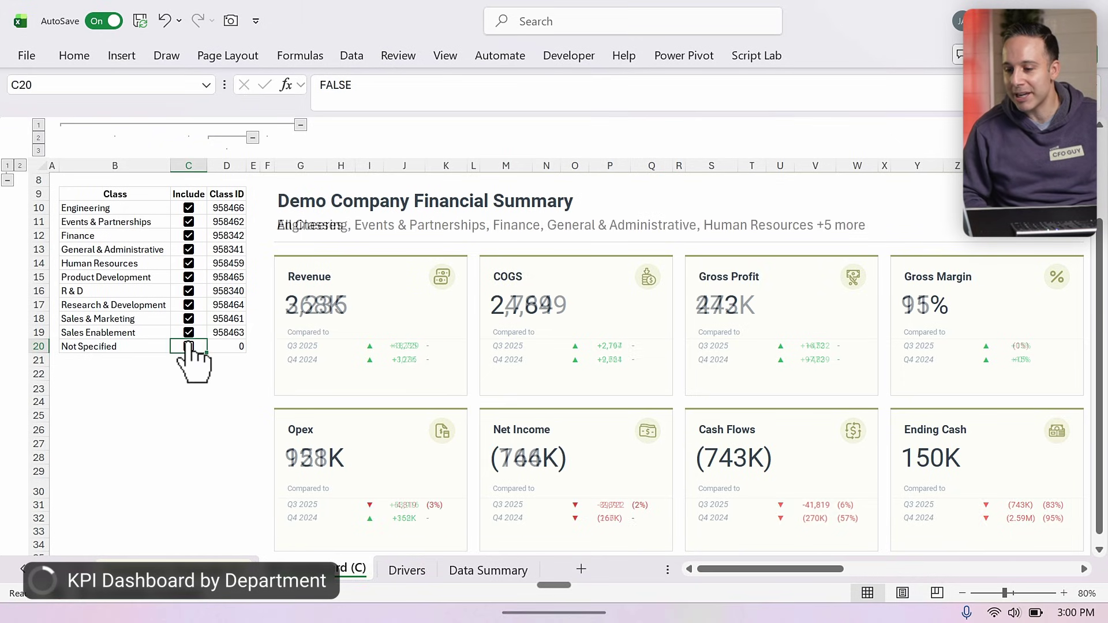
{"action": "left_click", "coordinate": [189, 332]}
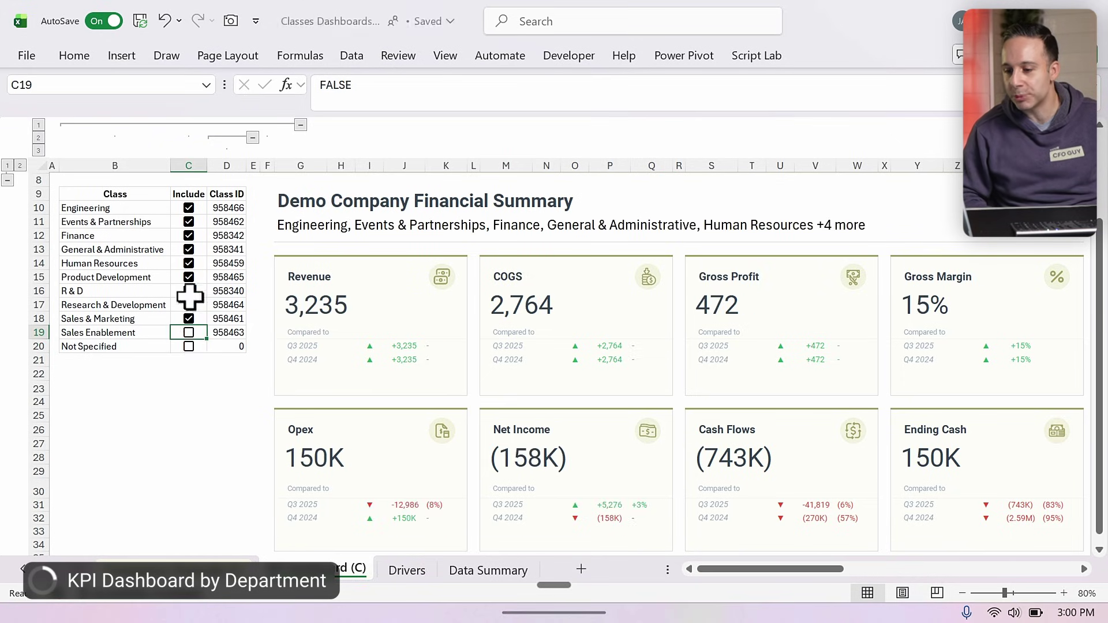
{"action": "left_click", "coordinate": [189, 305]}
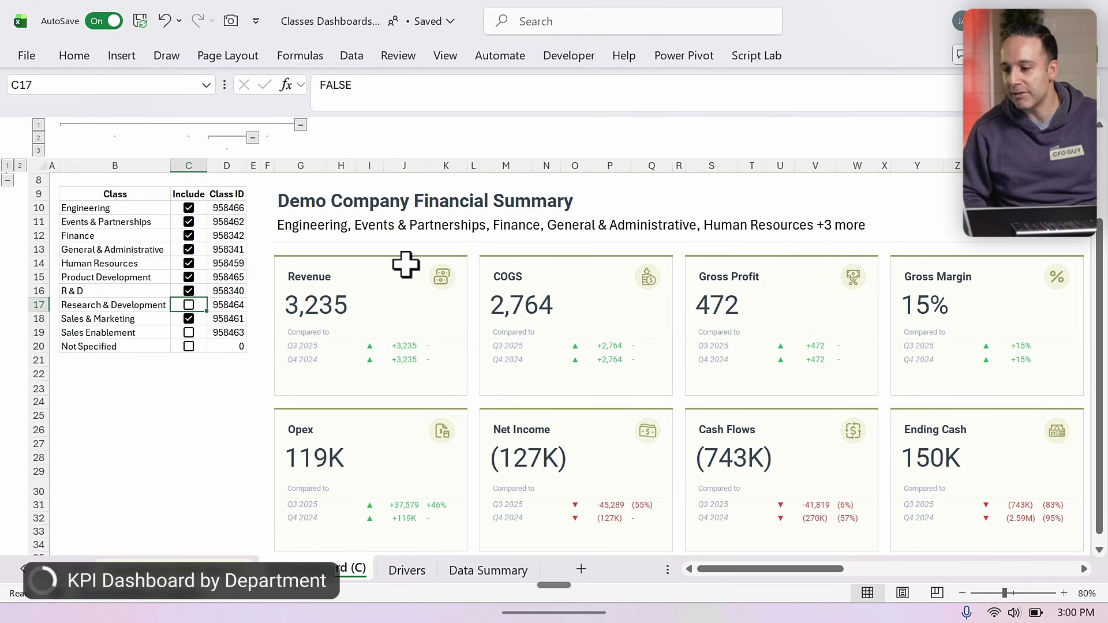
Step: Include Research & Development, Sales Enablement and Not Specified again in the KPI dashboard's class checklist
{"action": "left_click", "coordinate": [189, 305]}
{"action": "left_click", "coordinate": [189, 319]}
{"action": "left_click", "coordinate": [189, 332]}
{"action": "left_click", "coordinate": [189, 346]}
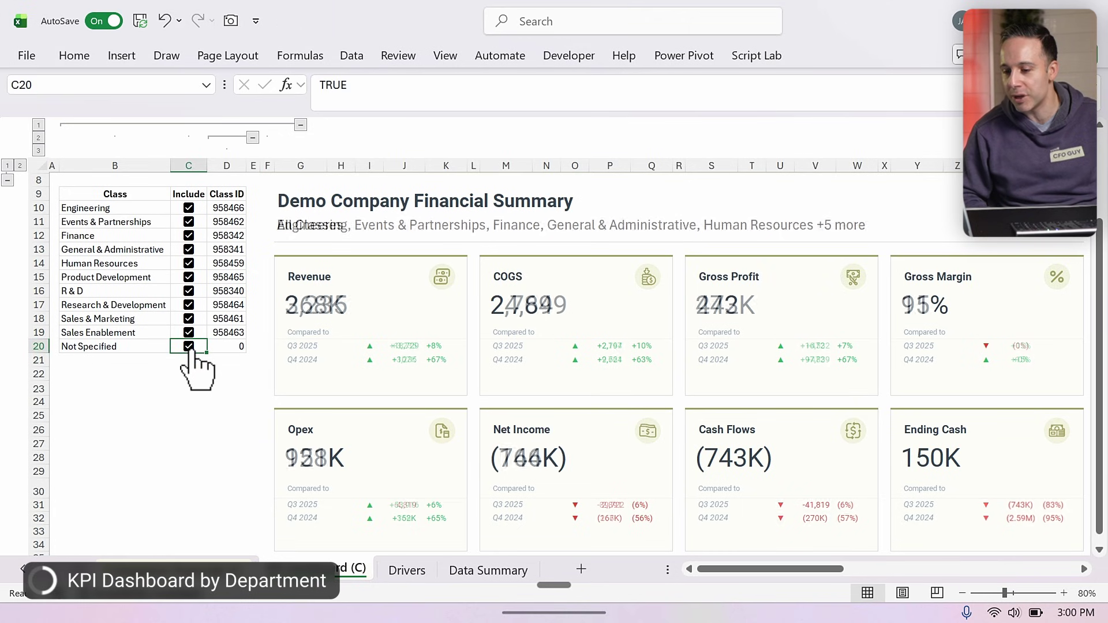
Step: Set the KPI dashboard's report period to This Month and review the summary cards
{"action": "scroll", "coordinate": [354, 339], "scroll_direction": "up", "scroll_amount": 3}
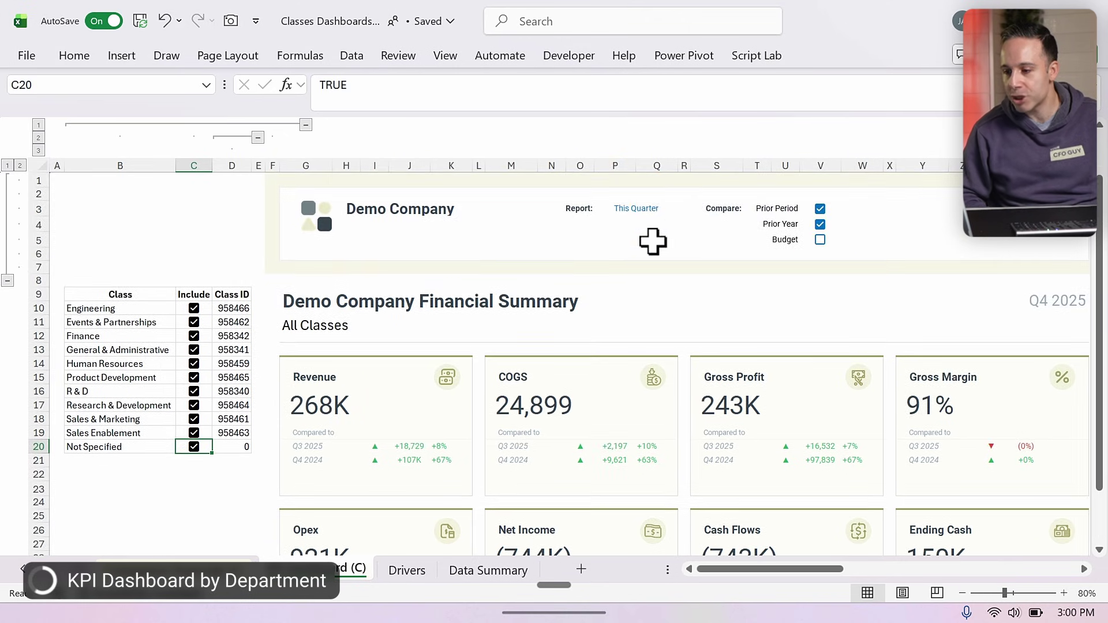
{"action": "left_click", "coordinate": [647, 209]}
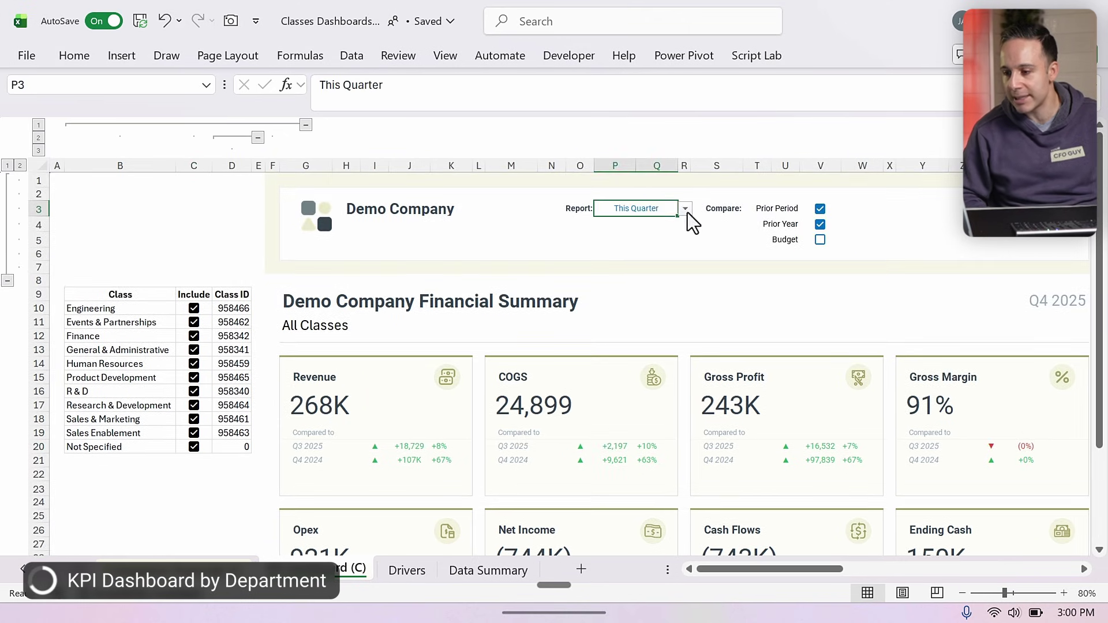
{"action": "left_click", "coordinate": [687, 212]}
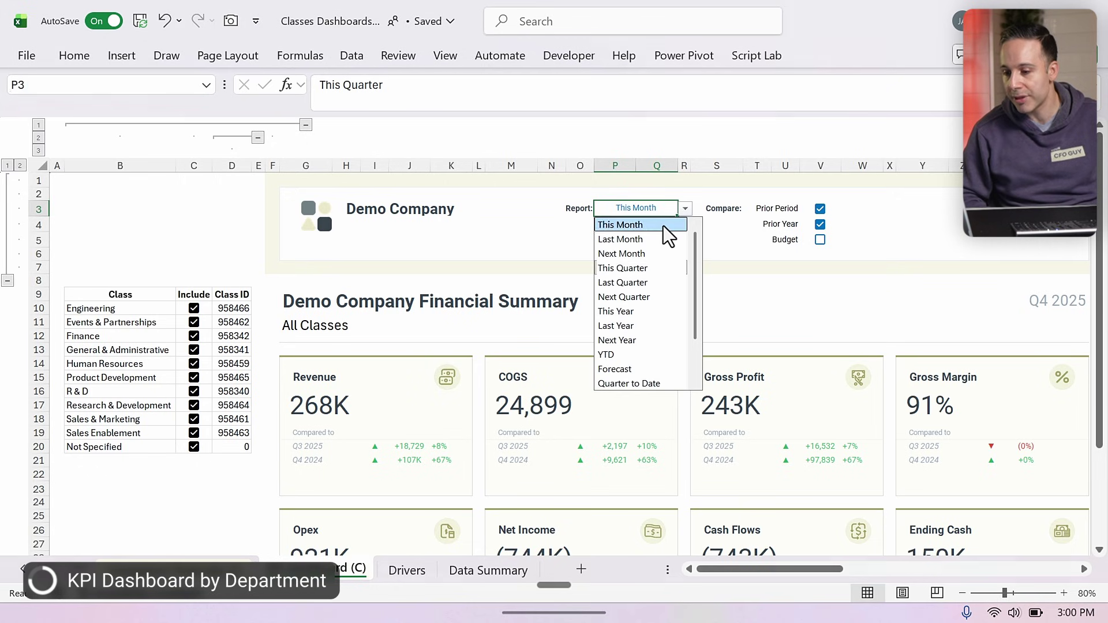
{"action": "left_click", "coordinate": [663, 226]}
{"action": "scroll", "coordinate": [643, 299], "scroll_direction": "down", "scroll_amount": 2}
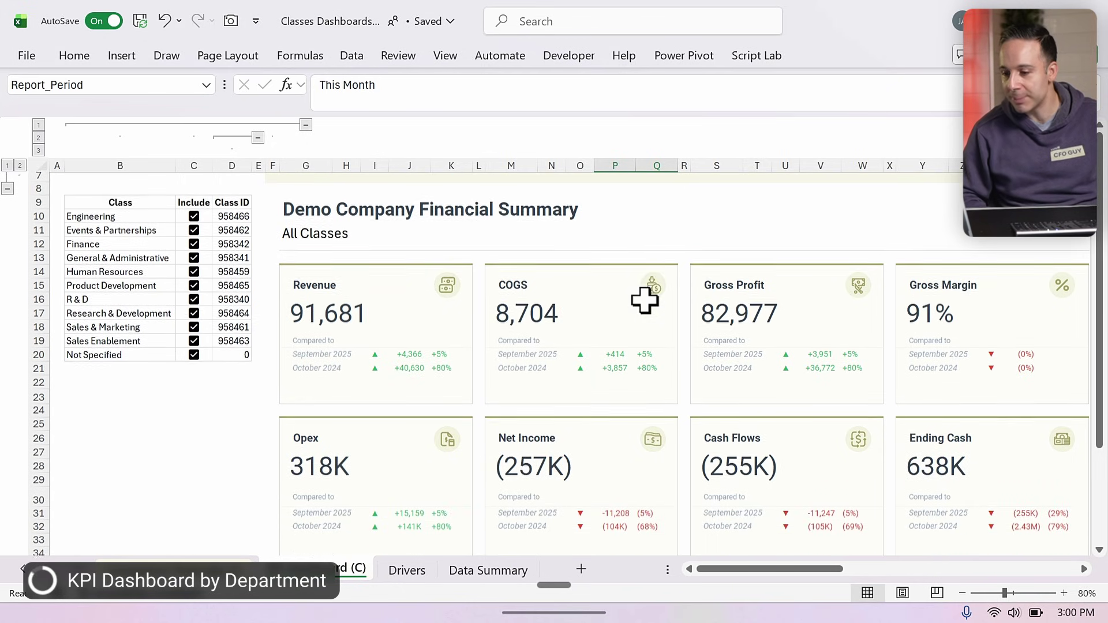
{"action": "scroll", "coordinate": [667, 406], "scroll_direction": "up", "scroll_amount": 2}
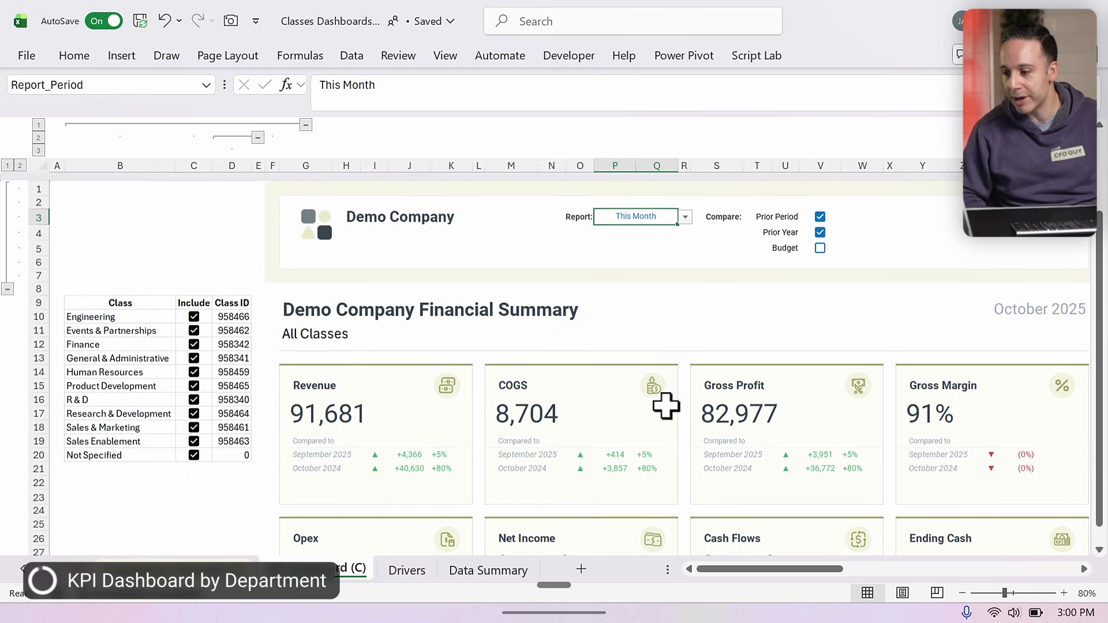